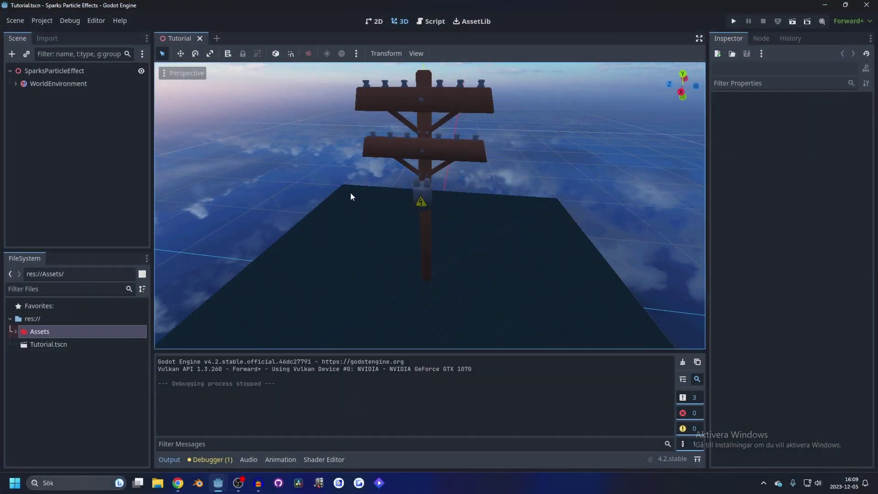
Step: Add a GPUParticles3D node as a child of SparksParticleEffect
{"action": "left_click", "coordinate": [42, 70]}
{"action": "left_click", "coordinate": [11, 54]}
{"action": "type", "text": "gp"}
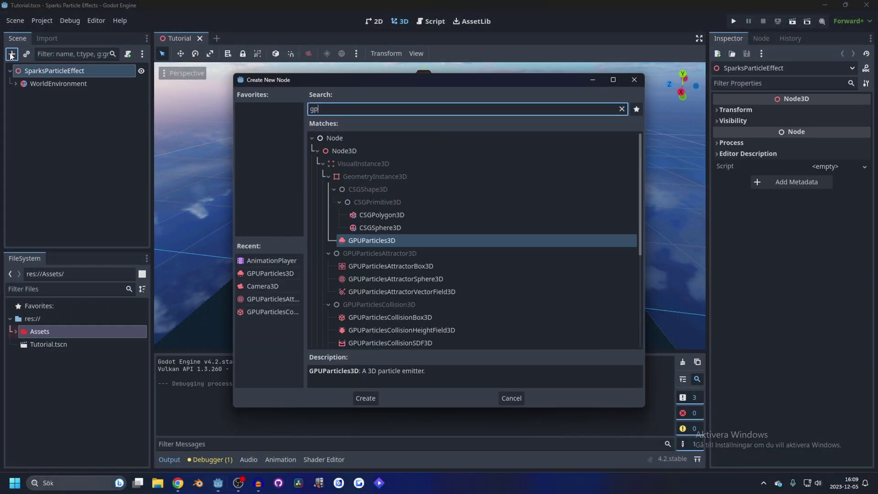
{"action": "type", "text": "ua"}
{"action": "key", "text": "Return"}
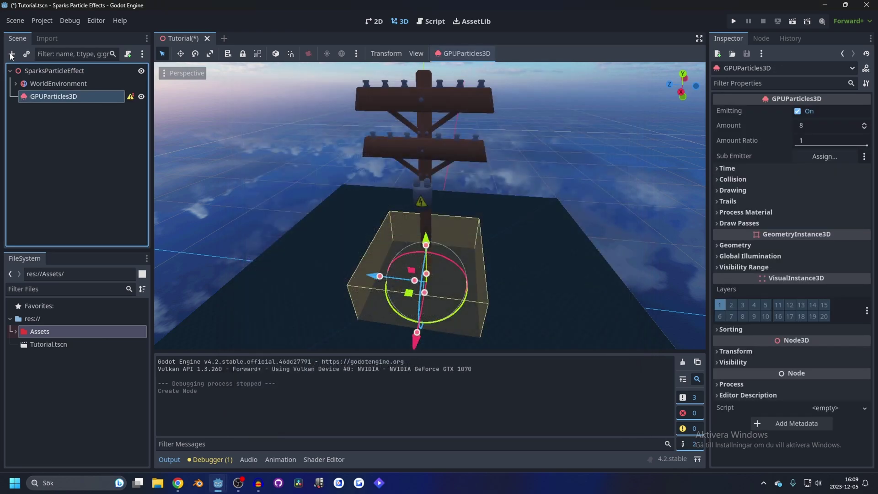
{"action": "scroll", "coordinate": [476, 211], "scroll_direction": "up", "scroll_amount": 3}
{"action": "scroll", "coordinate": [428, 204], "scroll_direction": "down", "scroll_amount": 3}
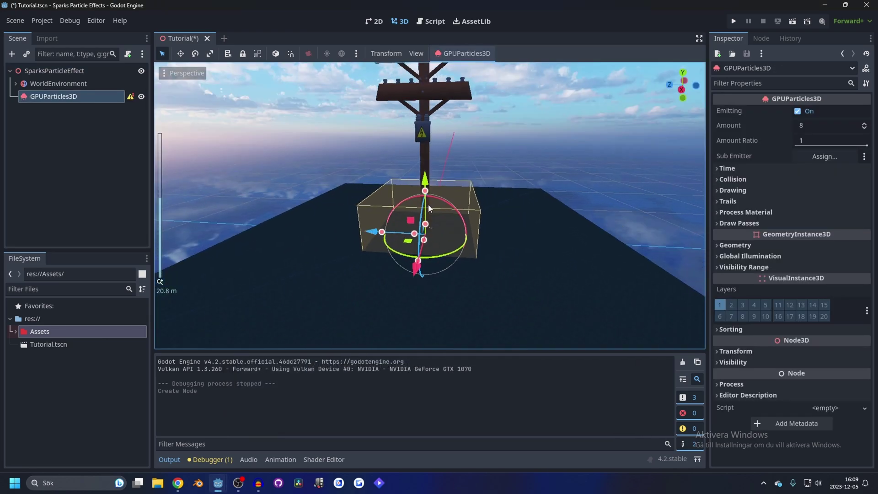
Step: Give the particles' first draw pass a new QuadMesh
{"action": "left_click", "coordinate": [761, 223]}
{"action": "left_click", "coordinate": [823, 251]}
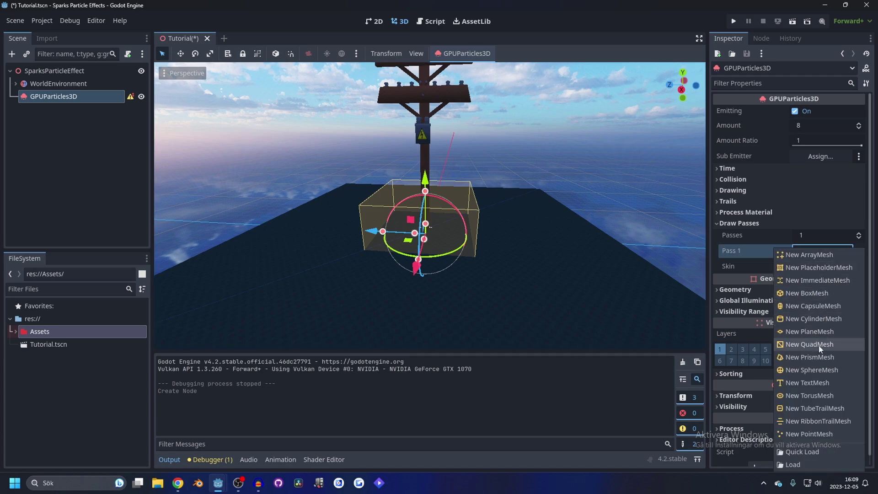
{"action": "left_click", "coordinate": [818, 344]}
{"action": "left_click", "coordinate": [817, 259]}
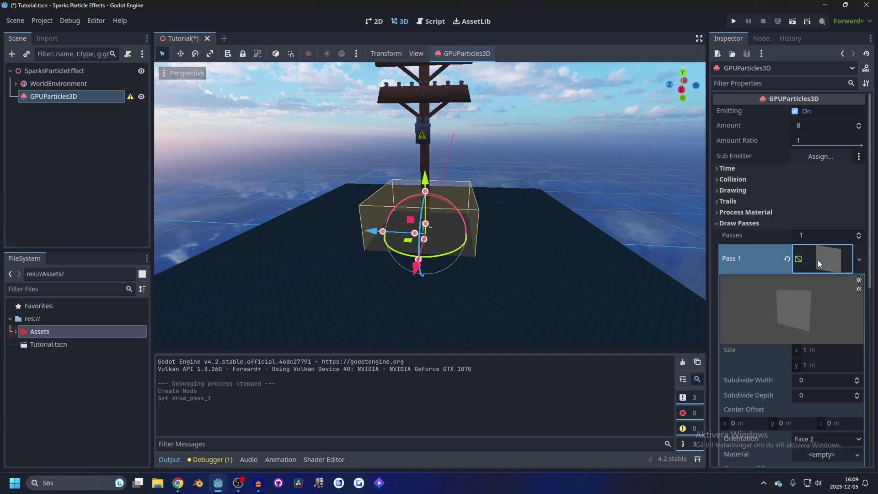
Step: Save the scene and select white-circle.png in the project files
{"action": "key", "text": "ctrl+s"}
{"action": "scroll", "coordinate": [788, 375], "scroll_direction": "down", "scroll_amount": 3}
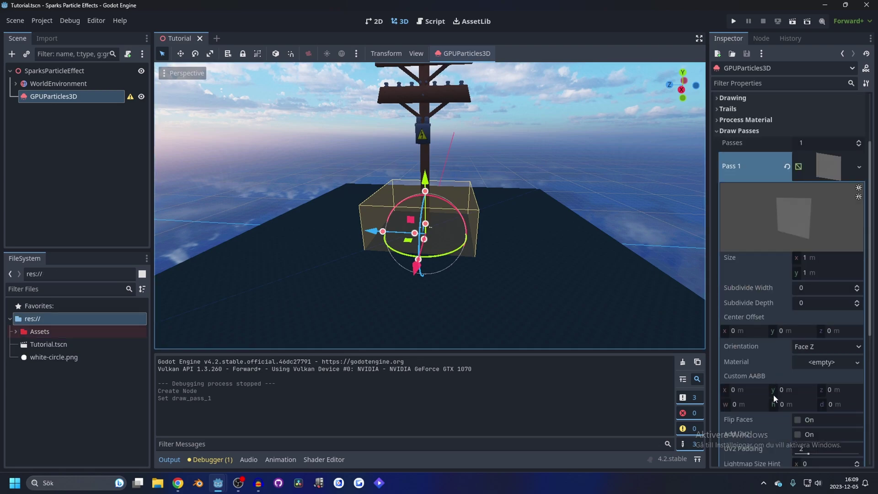
{"action": "left_click", "coordinate": [54, 358]}
Step: Check the white-circle.png texture, then expand the quad's material settings
{"action": "double_click", "coordinate": [50, 361]}
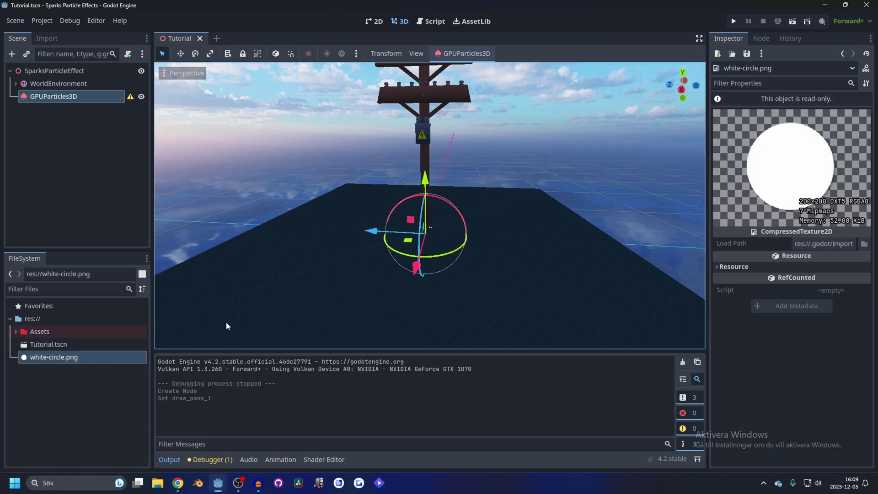
{"action": "left_click", "coordinate": [36, 95]}
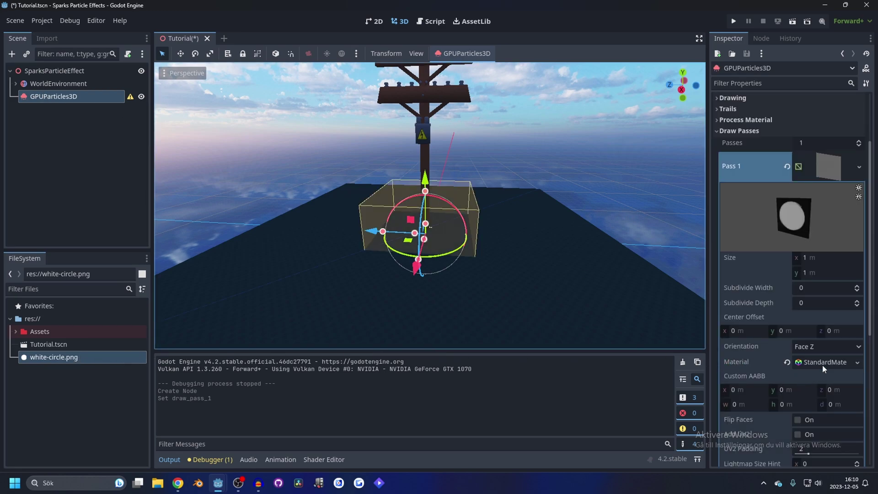
{"action": "scroll", "coordinate": [831, 361], "scroll_direction": "down", "scroll_amount": 2}
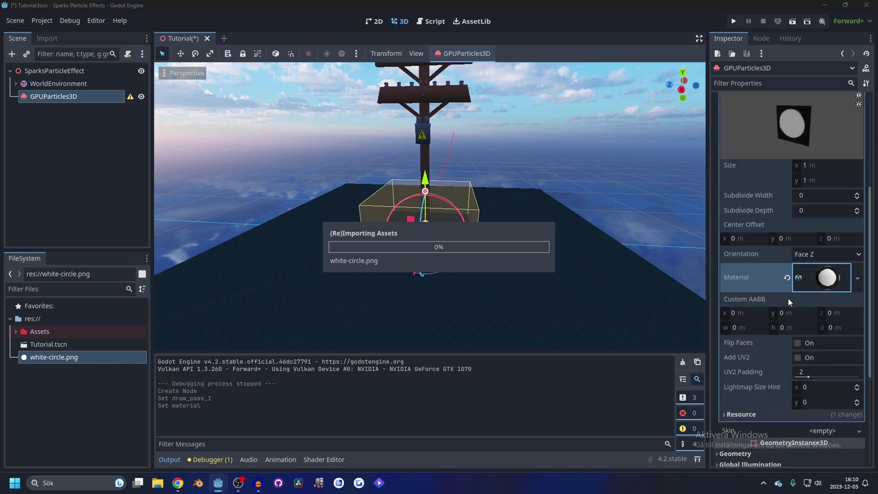
{"action": "left_click", "coordinate": [821, 283]}
Step: Enable emission with yellow colour ffff00 and an energy multiplier of 16
{"action": "scroll", "coordinate": [759, 309], "scroll_direction": "down", "scroll_amount": 4}
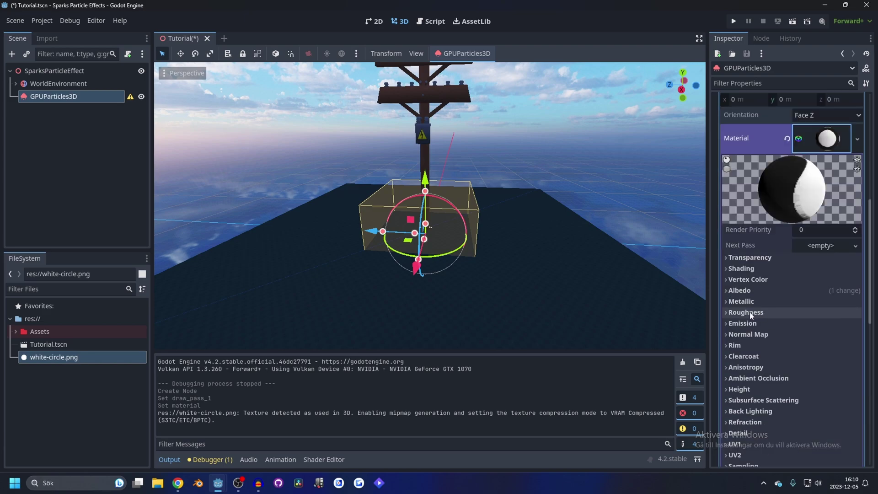
{"action": "scroll", "coordinate": [750, 328], "scroll_direction": "down", "scroll_amount": 1}
{"action": "left_click", "coordinate": [743, 277]}
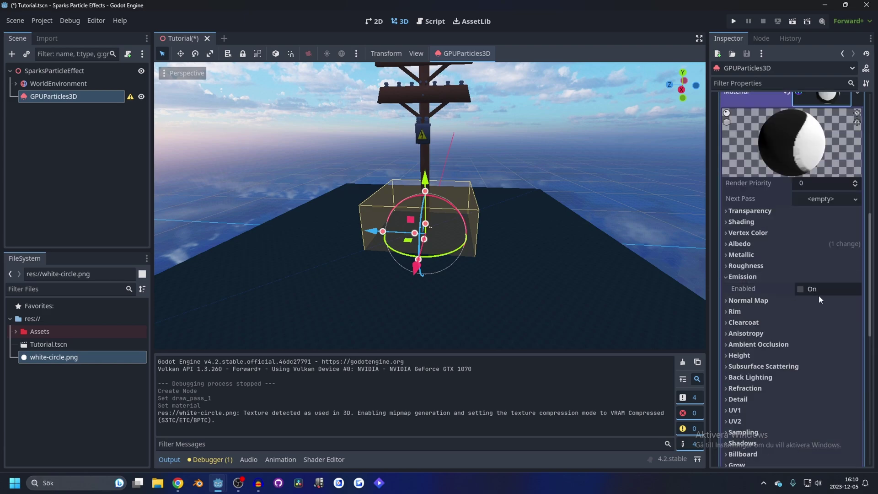
{"action": "left_click", "coordinate": [802, 287]}
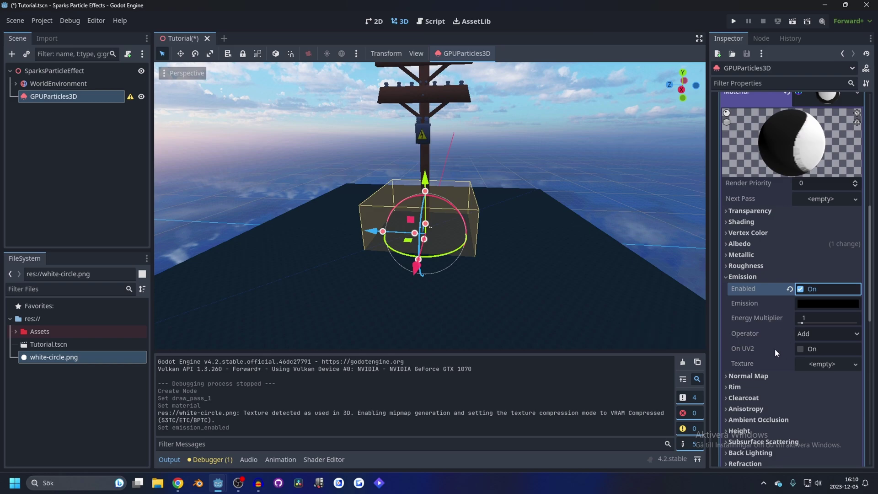
{"action": "left_click", "coordinate": [803, 308]}
{"action": "left_click_drag", "start_coordinate": [863, 97], "coordinate": [859, 72]}
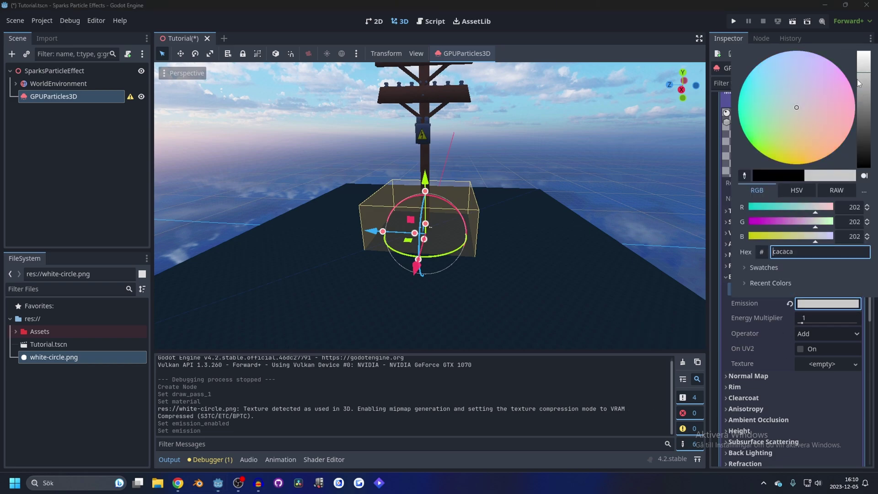
{"action": "left_click_drag", "start_coordinate": [765, 138], "coordinate": [746, 156]}
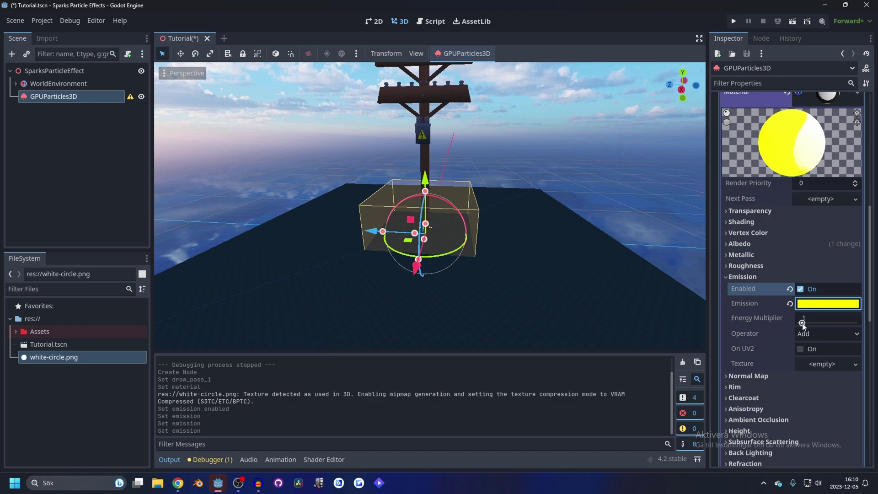
{"action": "left_click_drag", "start_coordinate": [802, 323], "coordinate": [860, 326]}
Step: Set the material's Billboard mode to Enabled with Keep Scale ticked
{"action": "scroll", "coordinate": [427, 216], "scroll_direction": "up", "scroll_amount": 3}
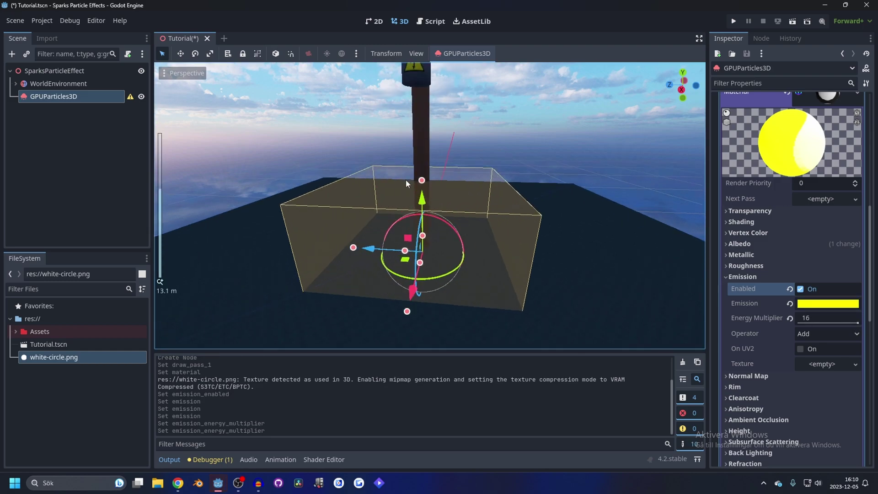
{"action": "scroll", "coordinate": [765, 357], "scroll_direction": "down", "scroll_amount": 5}
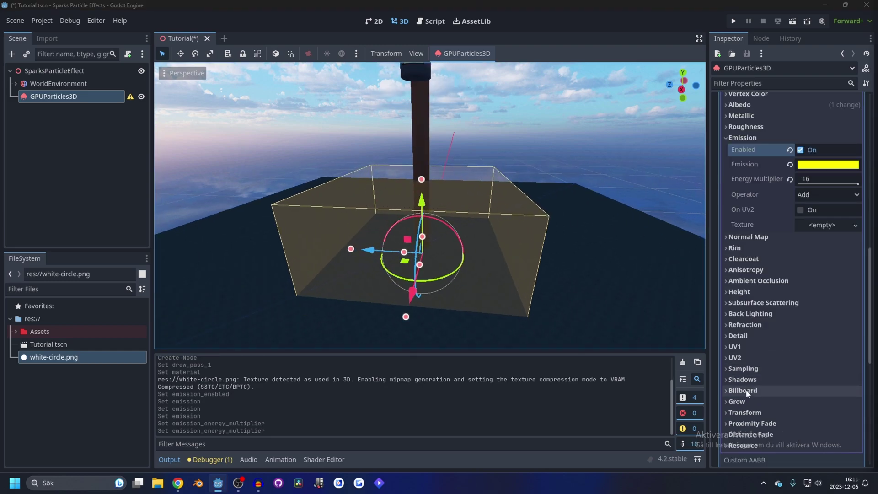
{"action": "left_click", "coordinate": [745, 344]}
{"action": "left_click", "coordinate": [823, 357]}
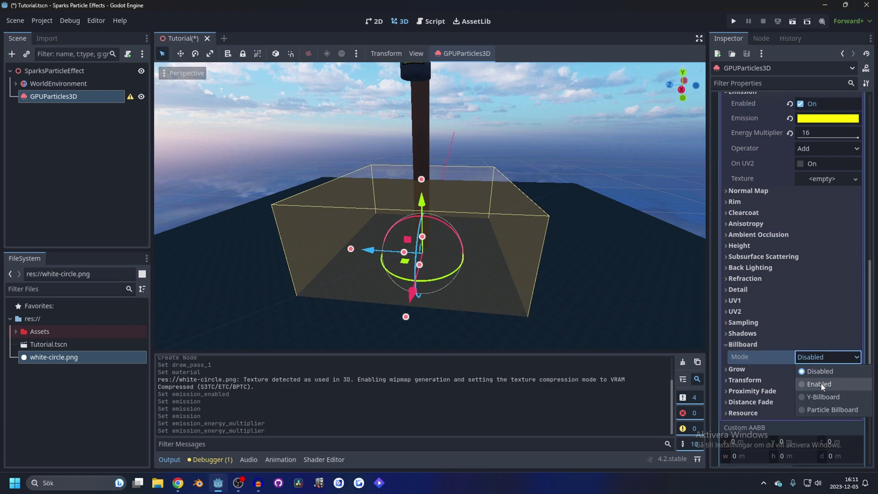
{"action": "left_click", "coordinate": [824, 385]}
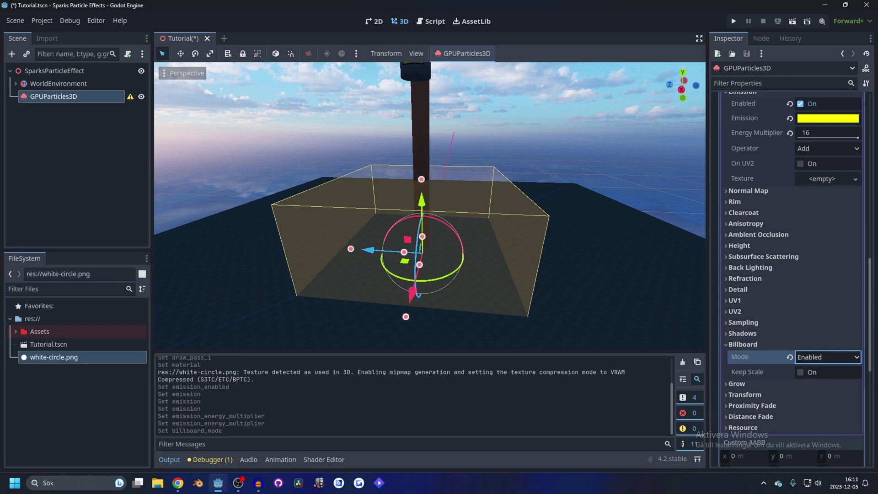
{"action": "left_click", "coordinate": [800, 371]}
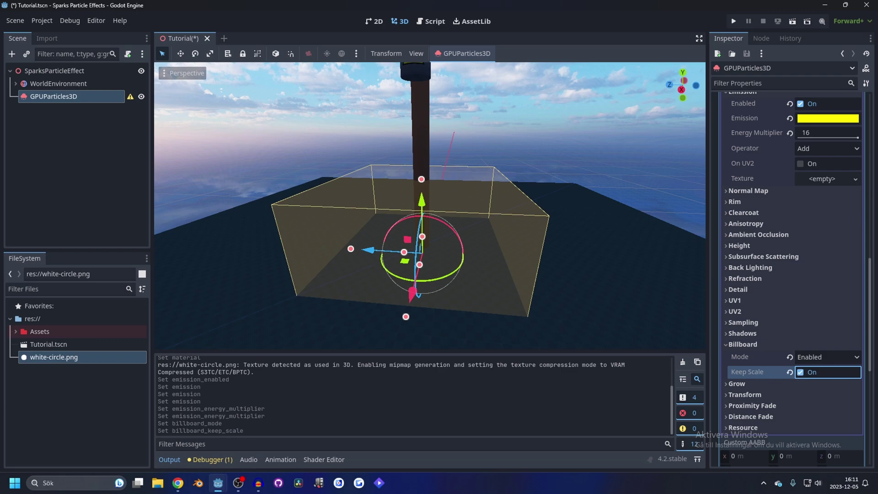
Step: Switch transparency to Alpha Scissor at threshold 0.9 and collapse Pass 1
{"action": "scroll", "coordinate": [761, 319], "scroll_direction": "up", "scroll_amount": 15}
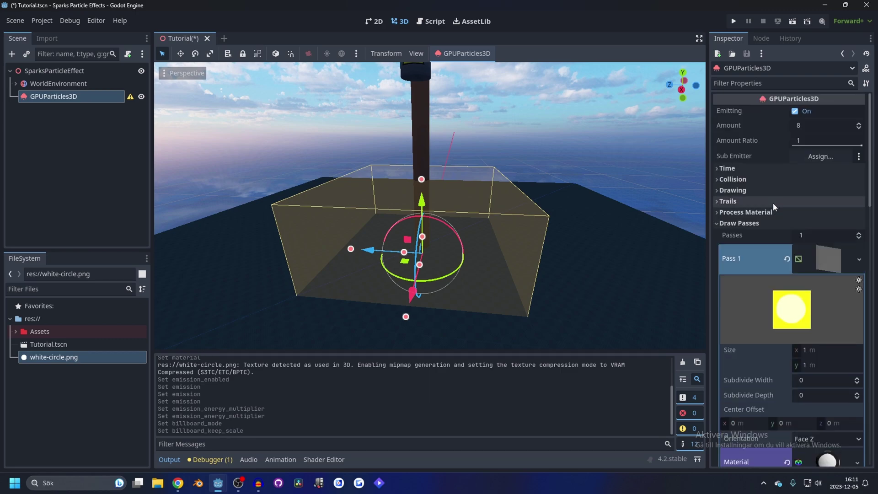
{"action": "scroll", "coordinate": [779, 279], "scroll_direction": "down", "scroll_amount": 10}
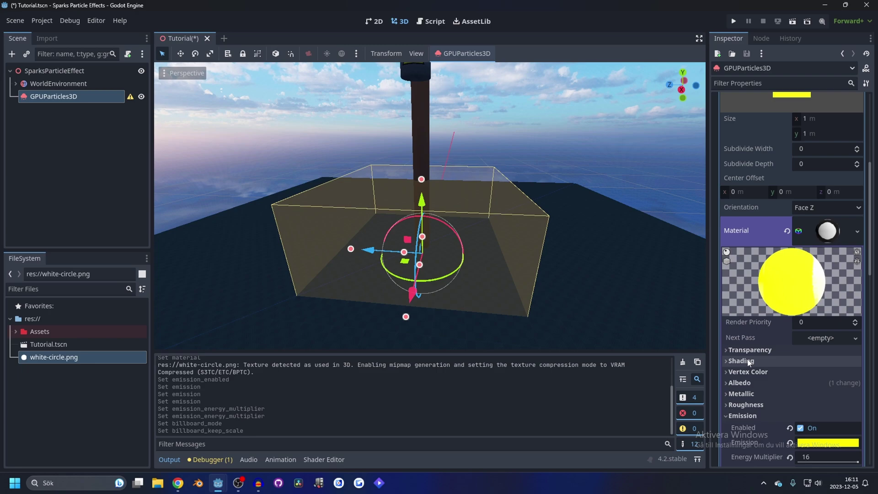
{"action": "left_click", "coordinate": [751, 350]}
{"action": "left_click", "coordinate": [817, 363]}
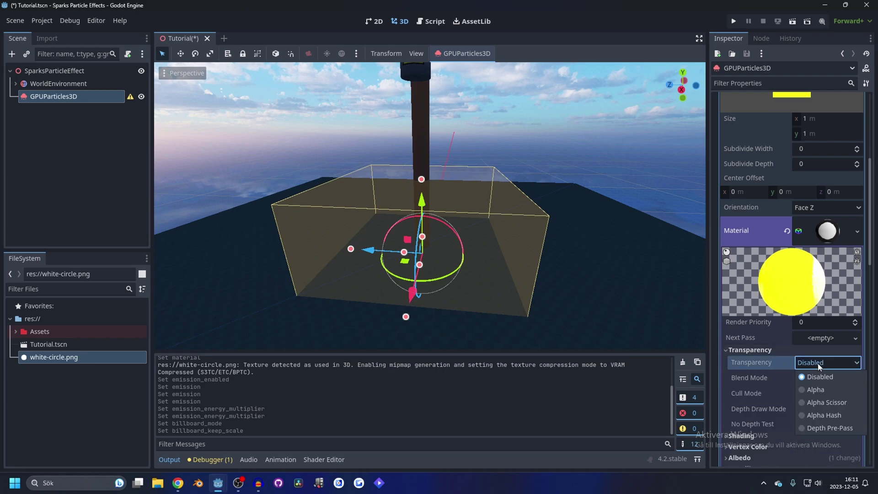
{"action": "left_click", "coordinate": [832, 402]}
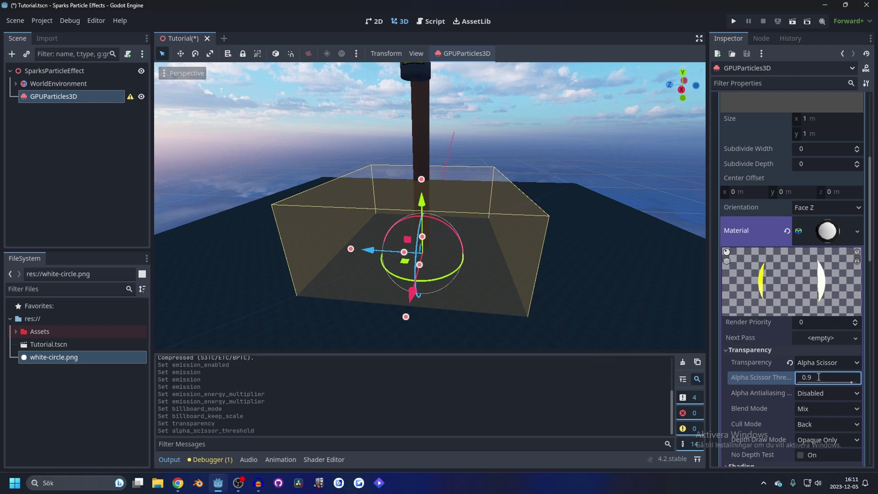
{"action": "scroll", "coordinate": [823, 243], "scroll_direction": "up", "scroll_amount": 5}
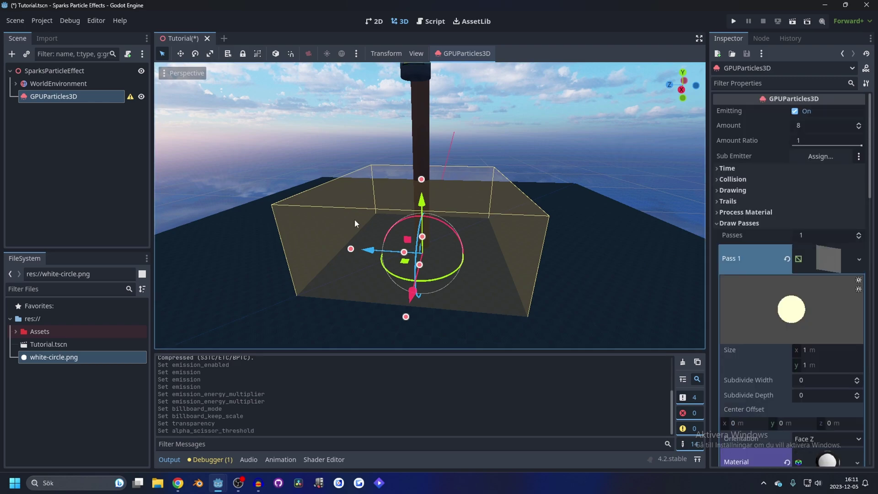
{"action": "left_click", "coordinate": [826, 260]}
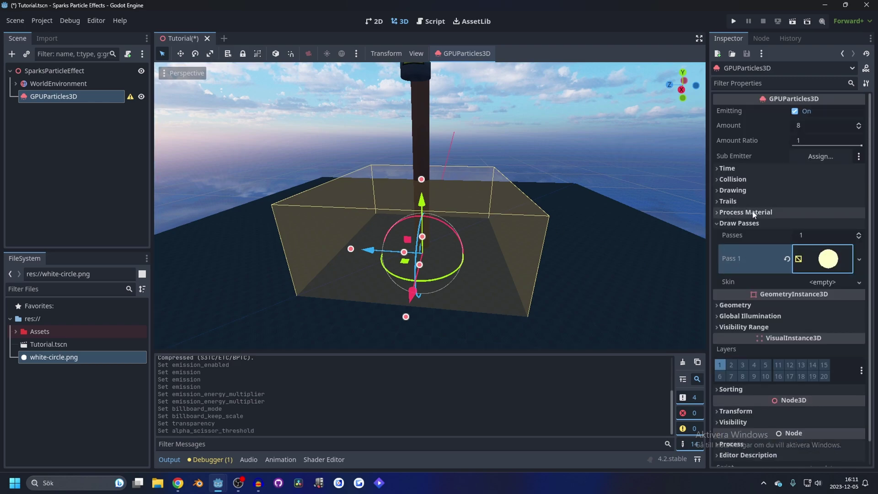
Step: Assign a new ParticleProcessMaterial as the emitter's process material
{"action": "left_click", "coordinate": [743, 226]}
{"action": "left_click", "coordinate": [786, 212]}
{"action": "left_click", "coordinate": [834, 227]}
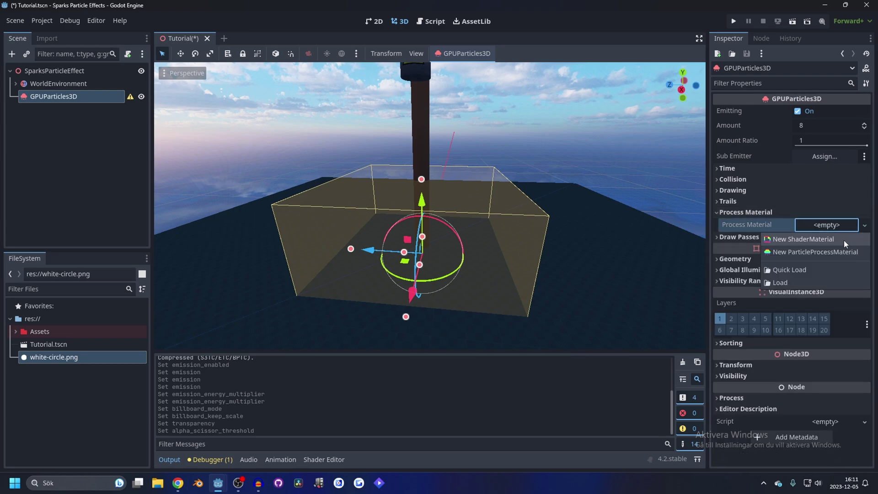
{"action": "left_click", "coordinate": [818, 250]}
Step: Move the emitter up along the pole with the gizmo
{"action": "left_click_drag", "start_coordinate": [422, 200], "coordinate": [421, 129]}
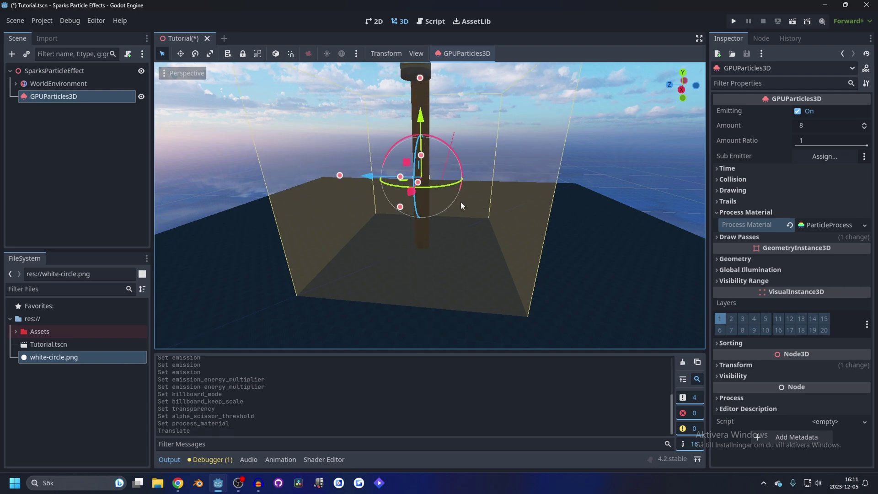
{"action": "middle_click_drag", "start_coordinate": [460, 201], "coordinate": [387, 222]}
{"action": "left_click_drag", "start_coordinate": [333, 209], "coordinate": [287, 230]}
{"action": "middle_click_drag", "start_coordinate": [287, 228], "coordinate": [516, 203]}
{"action": "scroll", "coordinate": [541, 198], "scroll_direction": "up", "scroll_amount": 1}
{"action": "scroll", "coordinate": [544, 188], "scroll_direction": "up", "scroll_amount": 3}
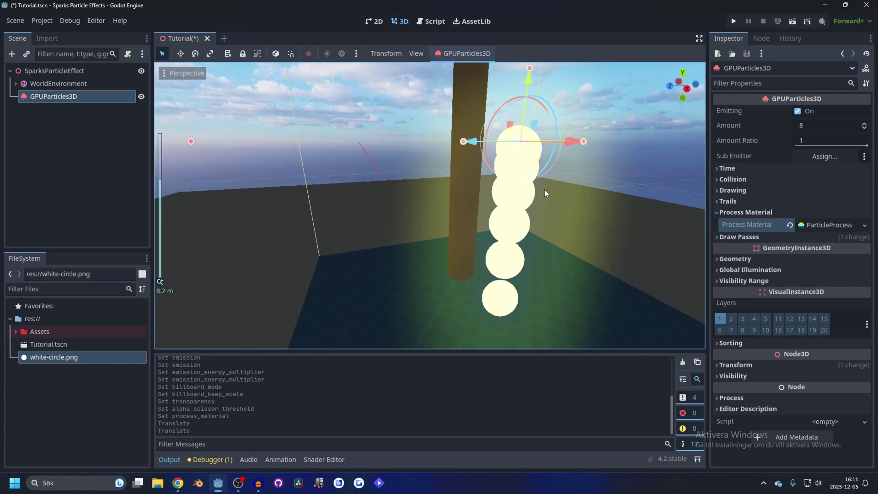
{"action": "left_click", "coordinate": [767, 220]}
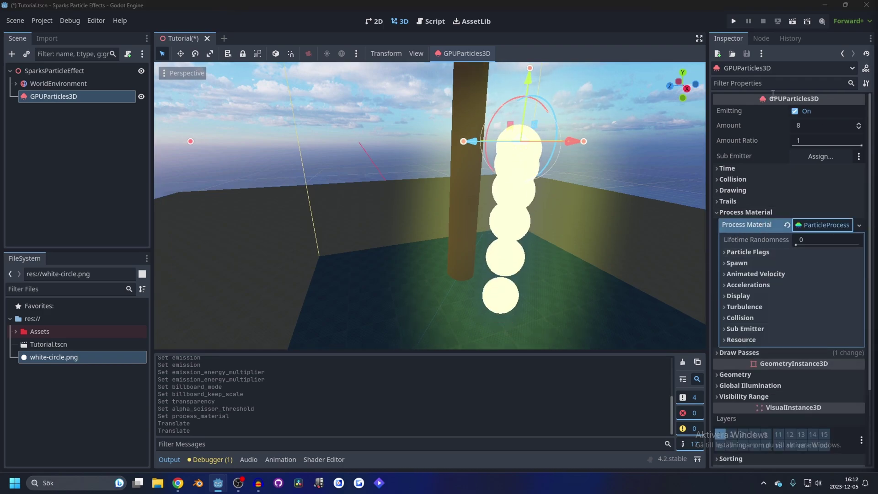
Step: Set Amount 30, Lifetime 5 s and time Randomness 0.5 on the emitter
{"action": "left_click", "coordinate": [825, 125]}
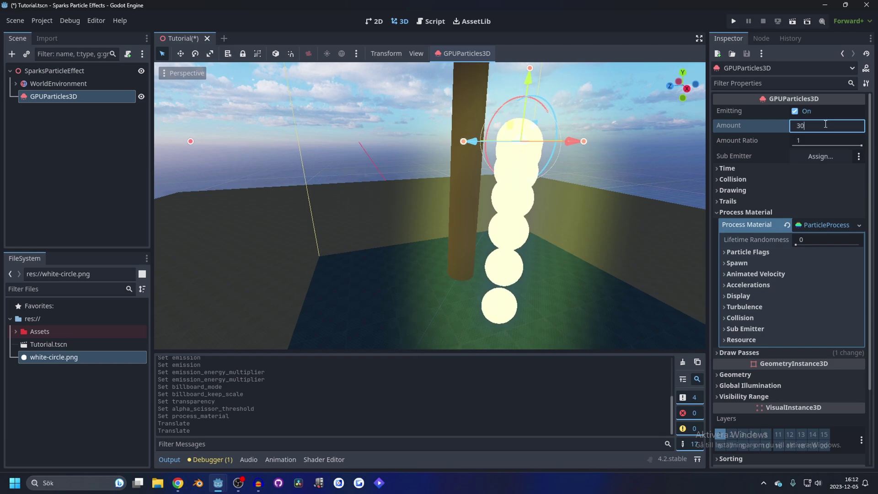
{"action": "key", "text": "Return"}
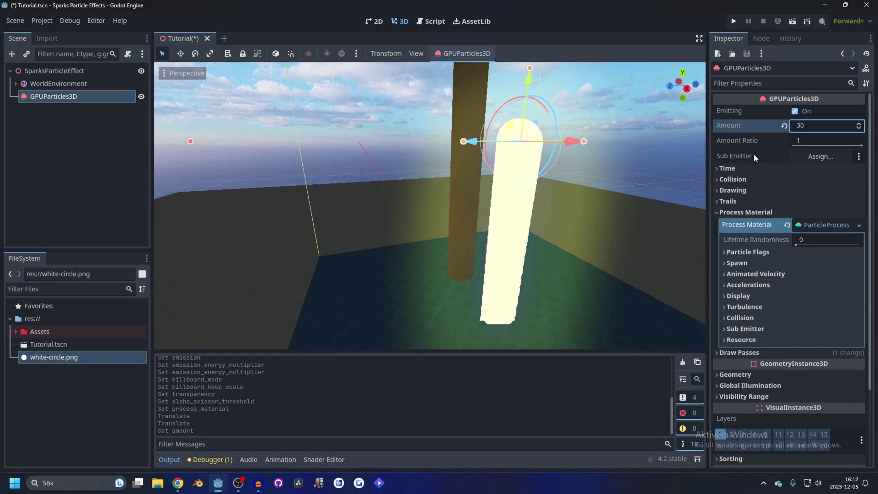
{"action": "left_click", "coordinate": [750, 170]}
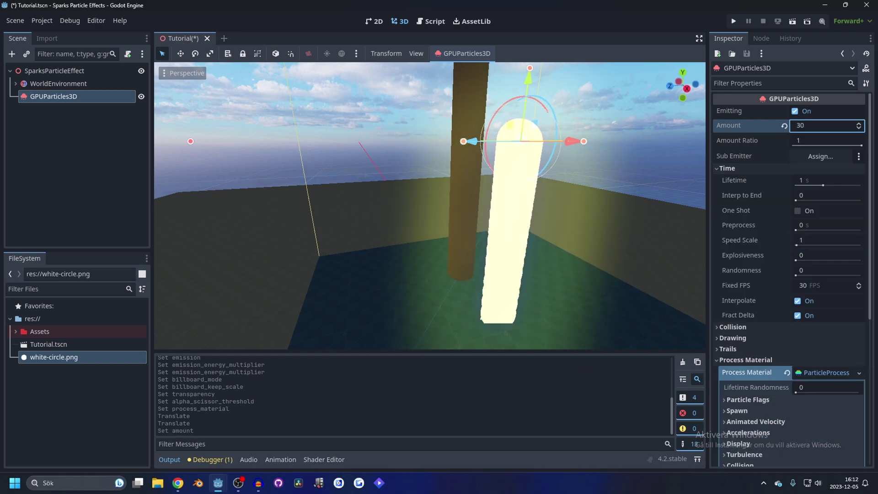
{"action": "left_click", "coordinate": [811, 177]}
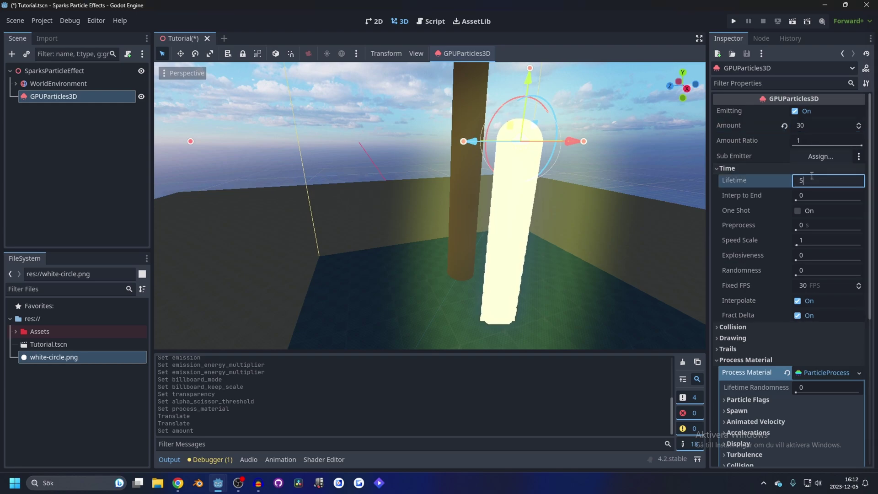
{"action": "key", "text": "Return"}
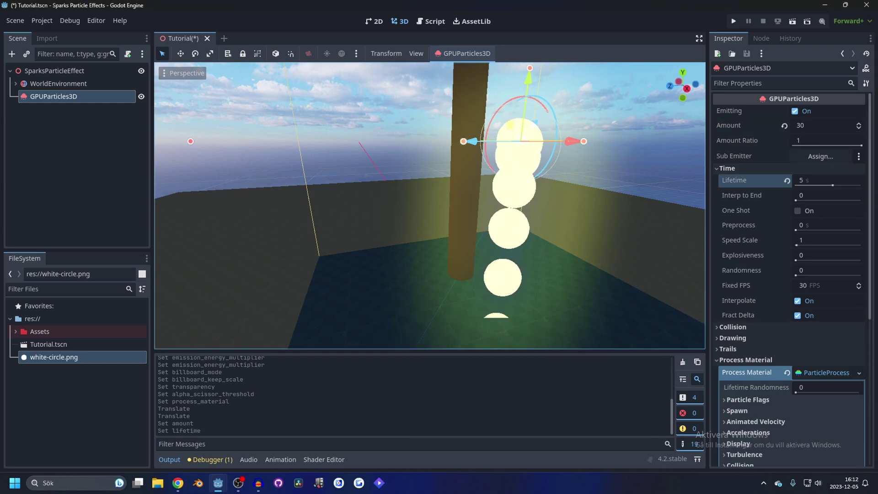
{"action": "left_click", "coordinate": [812, 273]}
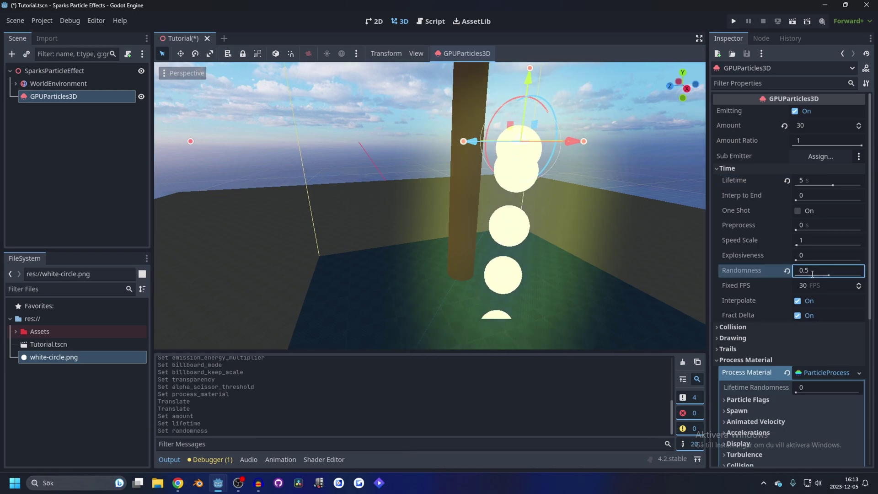
{"action": "scroll", "coordinate": [777, 306], "scroll_direction": "down", "scroll_amount": 3}
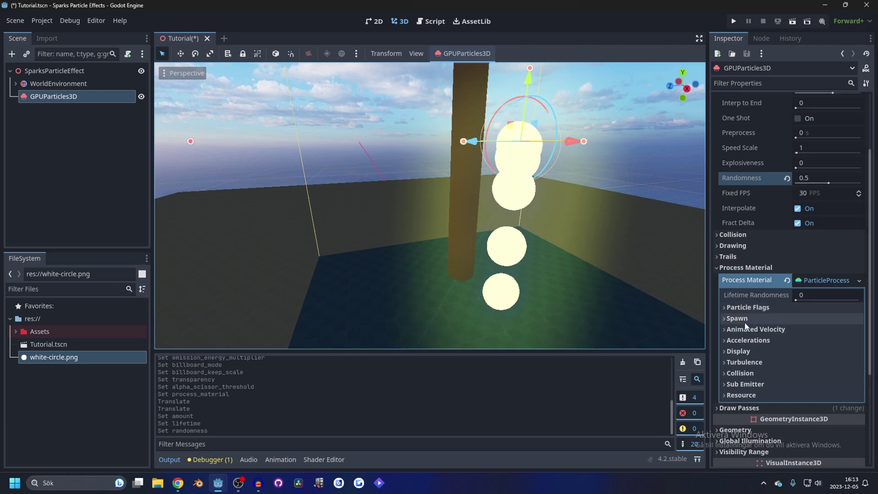
Step: Change the spawn Emission Shape from point to Sphere
{"action": "left_click", "coordinate": [745, 320]}
{"action": "scroll", "coordinate": [745, 297], "scroll_direction": "down", "scroll_amount": 3}
{"action": "left_click", "coordinate": [744, 236]}
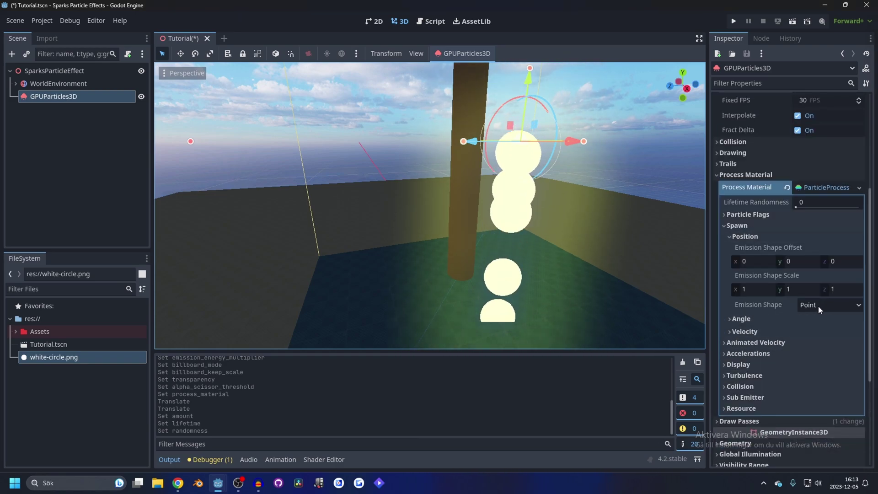
{"action": "left_click", "coordinate": [816, 306]}
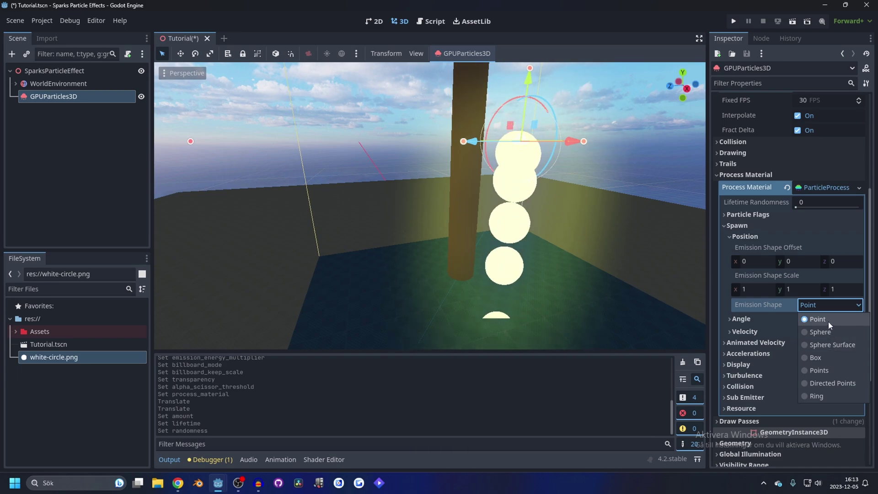
{"action": "left_click", "coordinate": [825, 334]}
{"action": "middle_click_drag", "start_coordinate": [622, 174], "coordinate": [582, 183]}
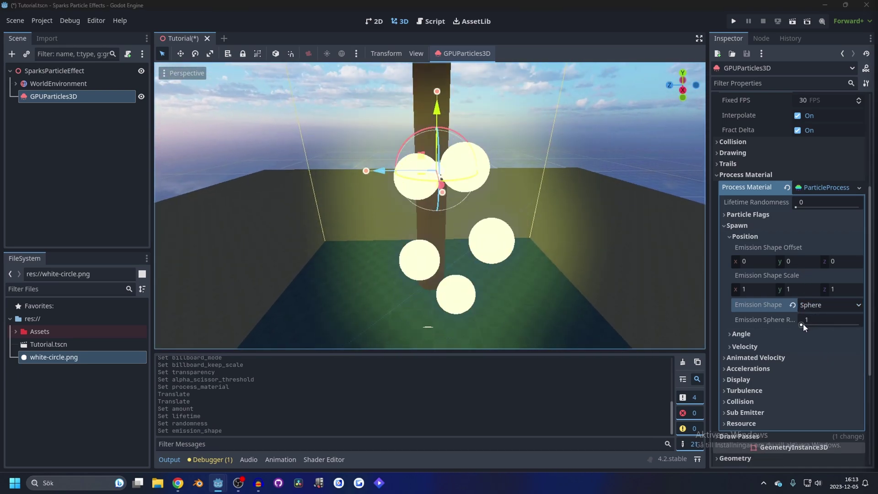
Step: Set the Emission Sphere Radius to 0.2
{"action": "left_click_drag", "start_coordinate": [803, 325], "coordinate": [796, 325]}
{"action": "left_click", "coordinate": [816, 320]}
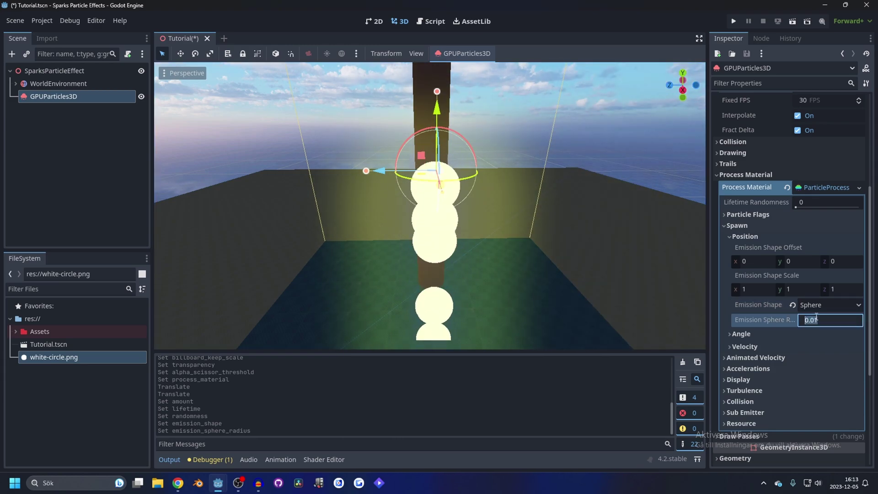
{"action": "type", "text": ".1"}
{"action": "key", "text": "Return"}
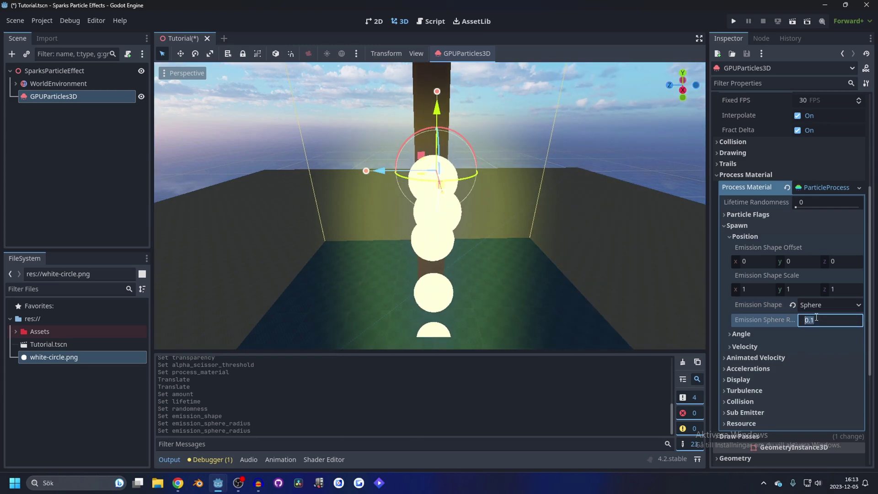
{"action": "type", "text": "0.2"}
{"action": "key", "text": "Return"}
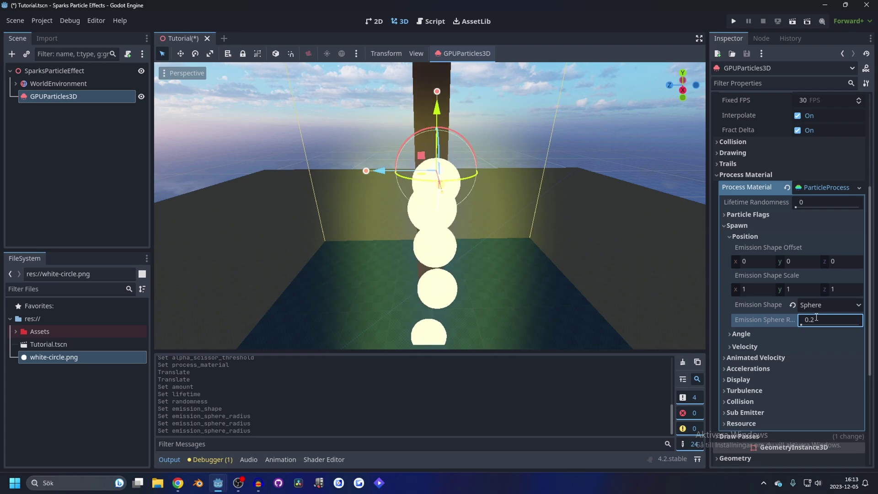
{"action": "scroll", "coordinate": [770, 304], "scroll_direction": "down", "scroll_amount": 2}
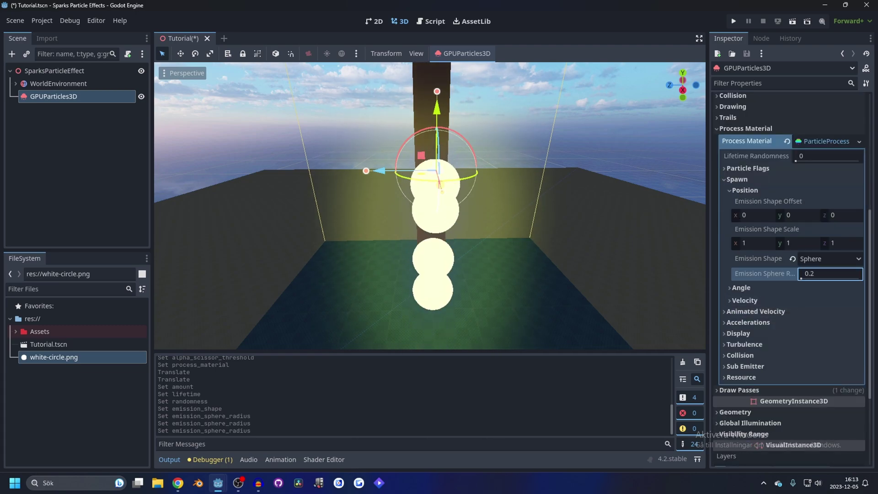
Step: Set Initial Velocity Min to 1 so min and max velocity are both 1
{"action": "left_click", "coordinate": [744, 300]}
{"action": "scroll", "coordinate": [786, 343], "scroll_direction": "down", "scroll_amount": 1}
{"action": "left_click", "coordinate": [813, 366]}
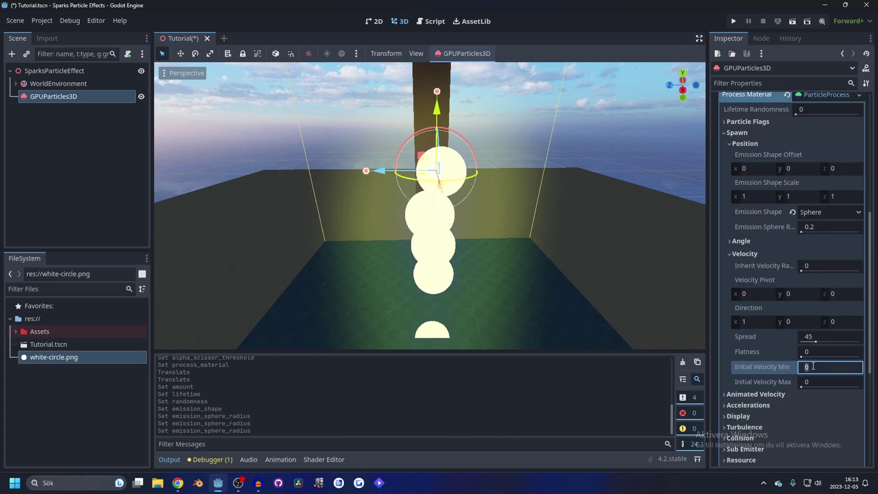
{"action": "type", "text": "0.5"}
{"action": "key", "text": "Return"}
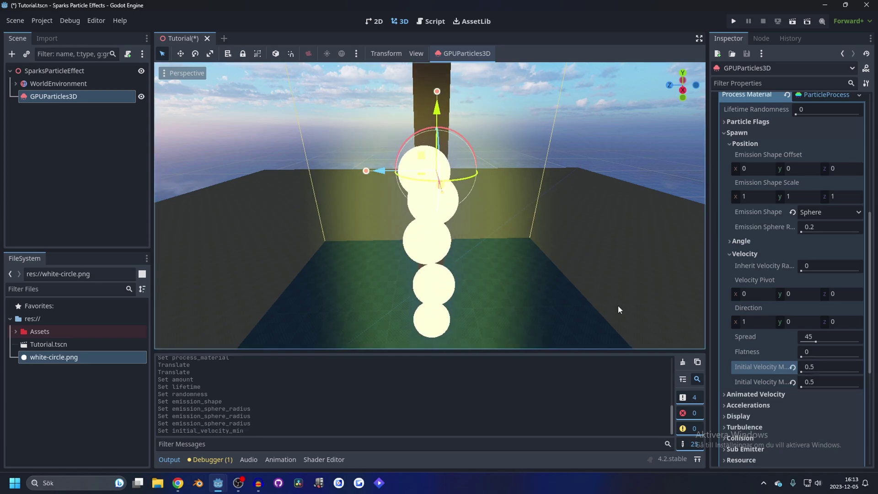
{"action": "left_click", "coordinate": [813, 361]}
{"action": "type", "text": "1"}
{"action": "key", "text": "Return"}
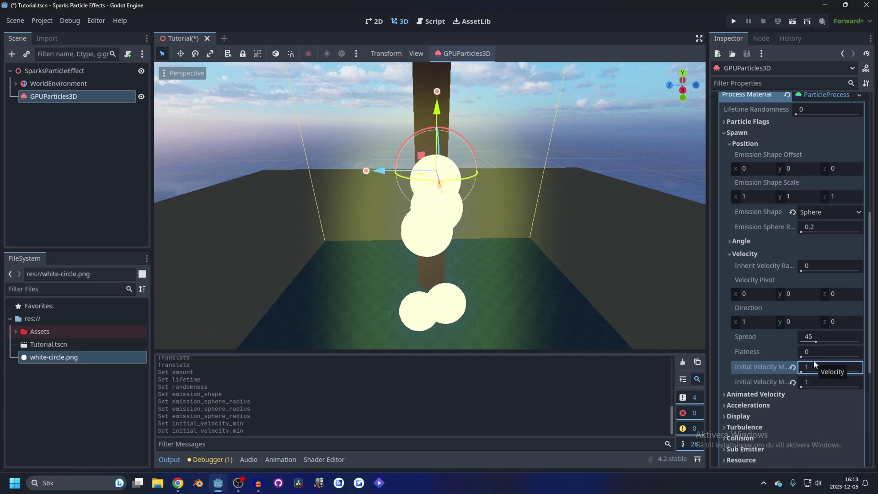
{"action": "middle_click_drag", "start_coordinate": [535, 247], "coordinate": [522, 233]}
{"action": "scroll", "coordinate": [522, 232], "scroll_direction": "up", "scroll_amount": 3}
{"action": "scroll", "coordinate": [521, 233], "scroll_direction": "down", "scroll_amount": 3}
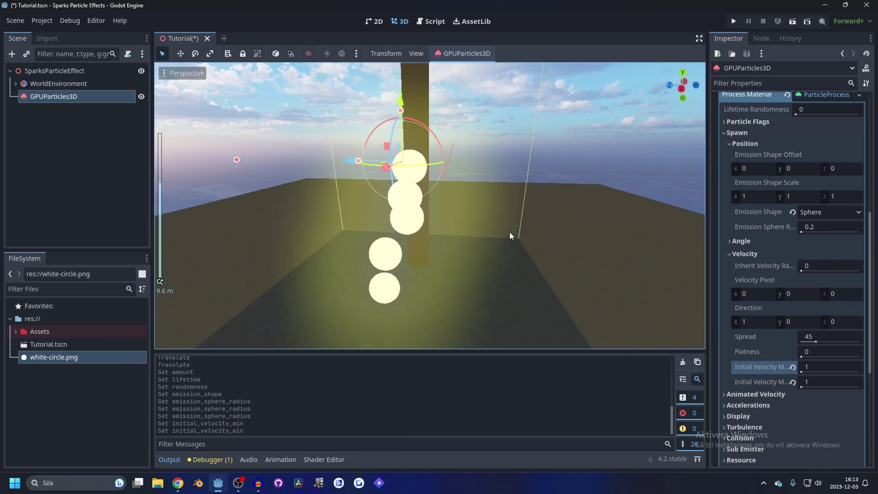
{"action": "scroll", "coordinate": [750, 306], "scroll_direction": "down", "scroll_amount": 2}
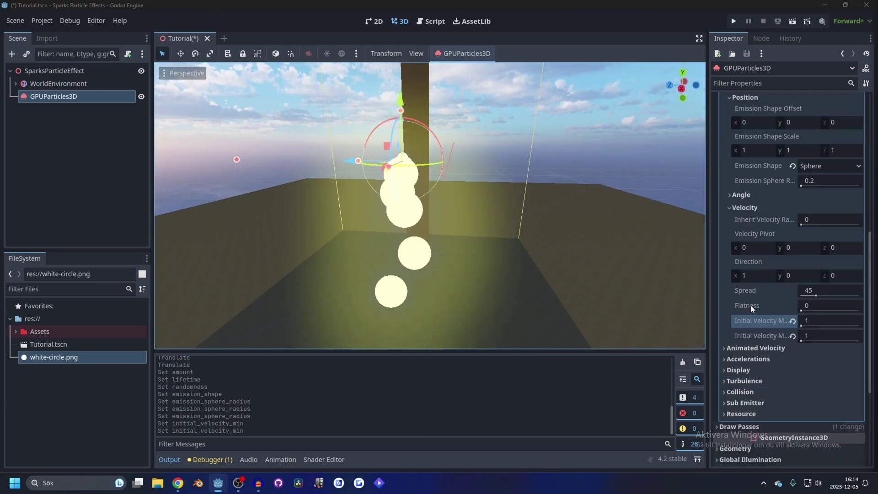
Step: Adjust the process material's gravity to x 3.97, y -8.07, z 0
{"action": "left_click", "coordinate": [750, 348]}
{"action": "left_click", "coordinate": [749, 348]}
{"action": "left_click", "coordinate": [748, 359]}
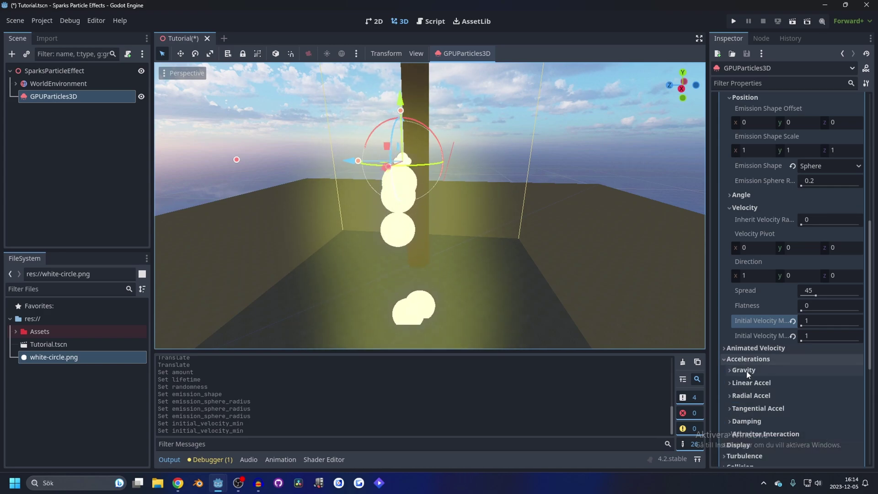
{"action": "left_click", "coordinate": [745, 370]}
{"action": "scroll", "coordinate": [746, 370], "scroll_direction": "down", "scroll_amount": 3}
{"action": "left_click_drag", "start_coordinate": [754, 255], "coordinate": [834, 256]}
{"action": "middle_click_drag", "start_coordinate": [551, 186], "coordinate": [470, 202]}
{"action": "scroll", "coordinate": [470, 202], "scroll_direction": "up", "scroll_amount": 2}
{"action": "left_click_drag", "start_coordinate": [745, 253], "coordinate": [727, 254]}
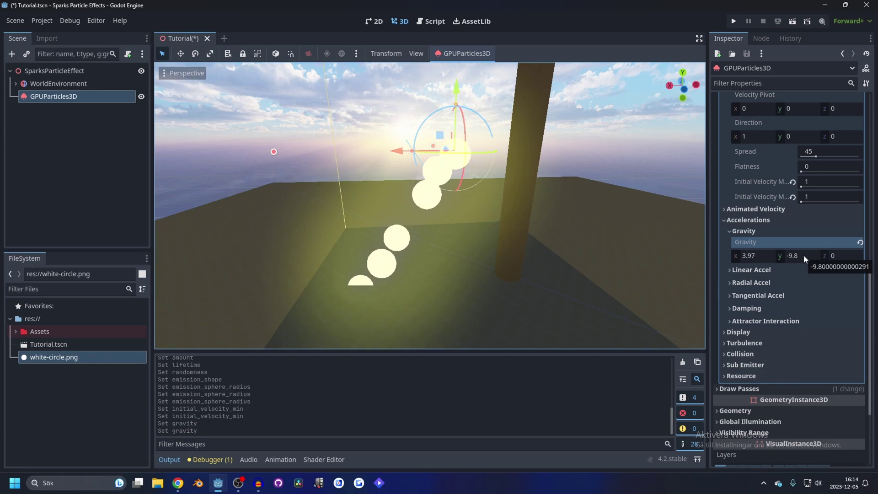
{"action": "mouse_move", "coordinate": [803, 254]}
{"action": "left_mouse_down"}
{"action": "mouse_move", "coordinate": [794, 254]}
{"action": "mouse_move", "coordinate": [836, 254]}
{"action": "mouse_move", "coordinate": [797, 255]}
{"action": "left_mouse_up"}
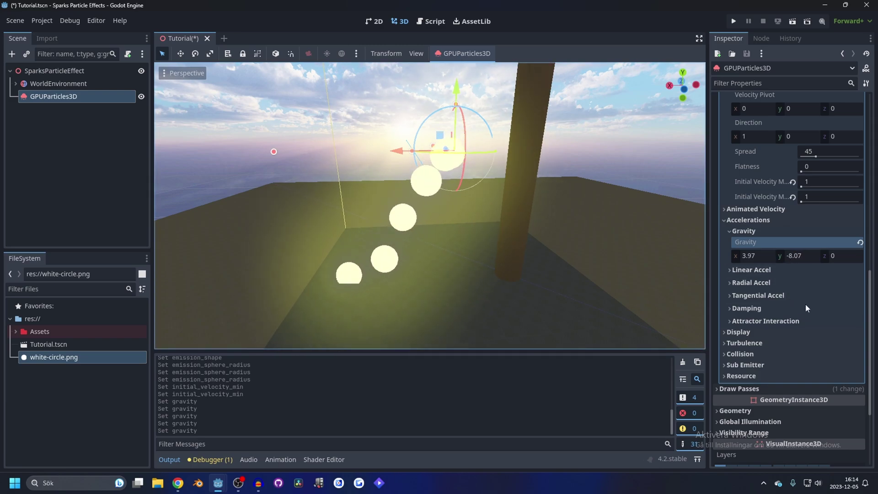
{"action": "scroll", "coordinate": [782, 309], "scroll_direction": "down", "scroll_amount": 1}
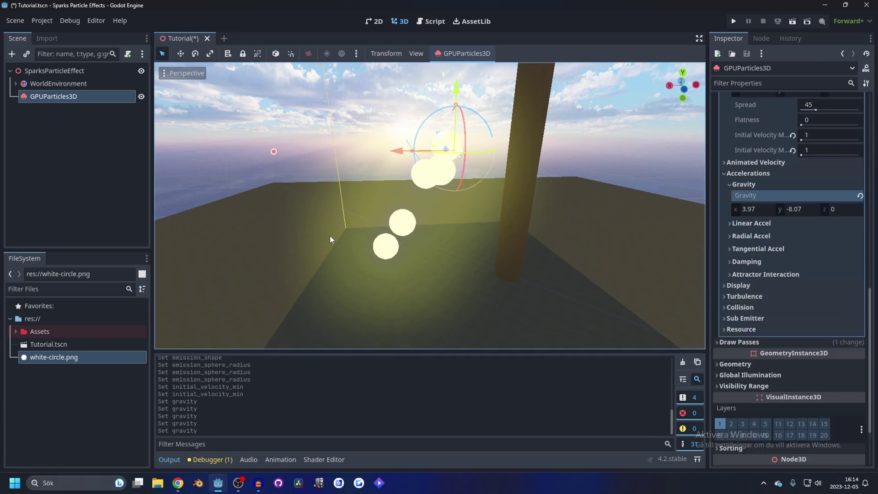
{"action": "middle_click_drag", "start_coordinate": [340, 229], "coordinate": [347, 265]}
{"action": "scroll", "coordinate": [415, 263], "scroll_direction": "up", "scroll_amount": 3}
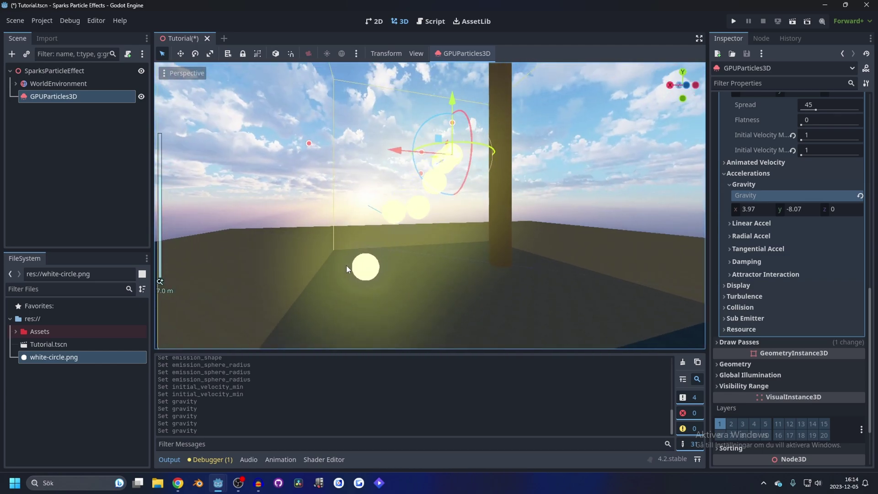
Step: Set the particles' collision mode to Rigid
{"action": "left_click", "coordinate": [771, 310]}
{"action": "left_click", "coordinate": [827, 319]}
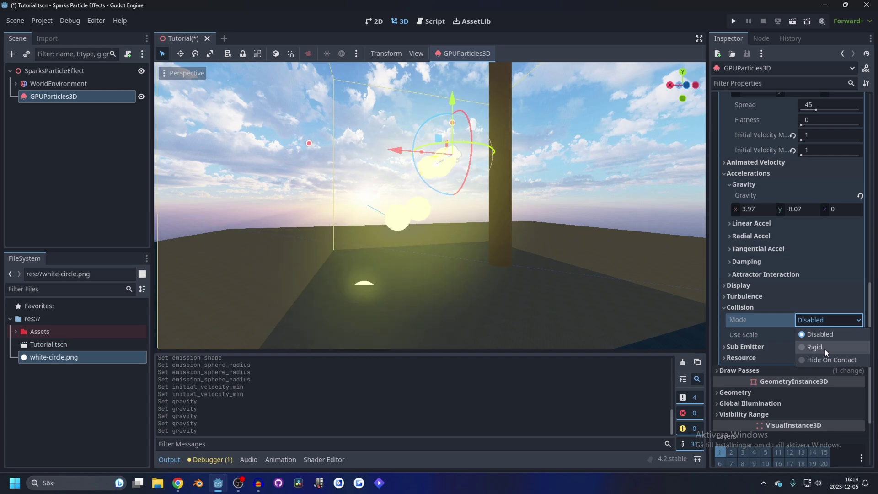
{"action": "left_click", "coordinate": [822, 347]}
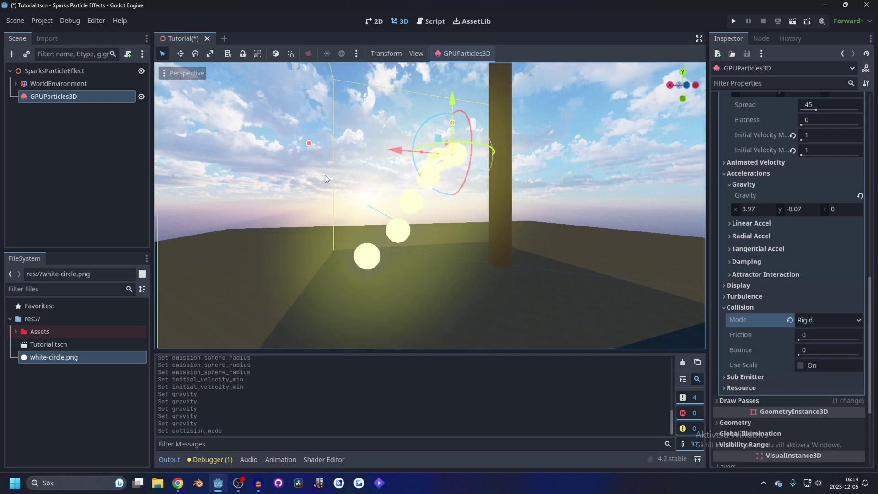
Step: Add a GPUParticlesCollisionBox3D node to the scene
{"action": "left_click", "coordinate": [132, 157]}
{"action": "left_click", "coordinate": [9, 54]}
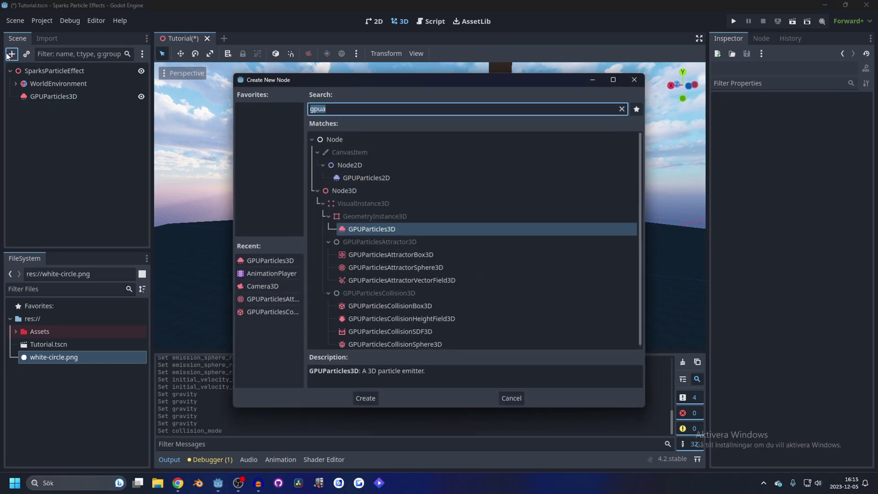
{"action": "type", "text": "gpu"}
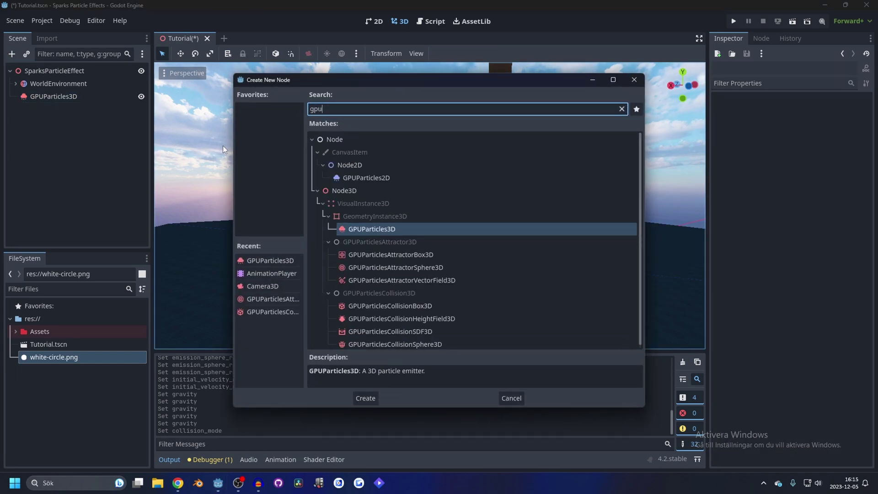
{"action": "scroll", "coordinate": [425, 282], "scroll_direction": "down", "scroll_amount": 1}
{"action": "double_click", "coordinate": [409, 303]}
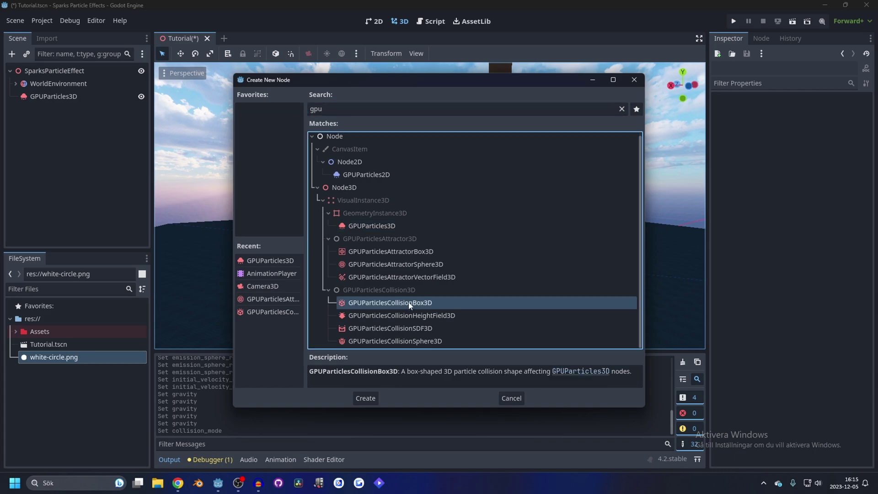
{"action": "left_click", "coordinate": [671, 85]}
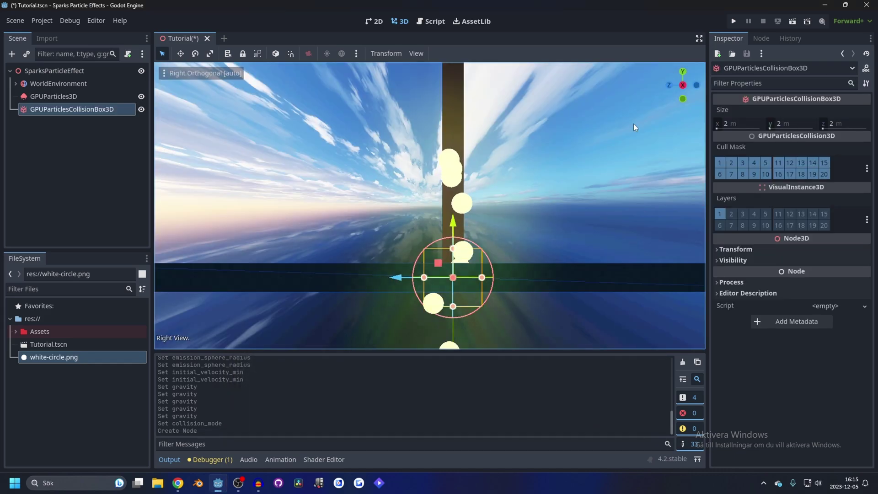
Step: Lower the collision box toward the ground in Right view
{"action": "mouse_move", "coordinate": [452, 234]}
{"action": "left_mouse_down"}
{"action": "mouse_move", "coordinate": [455, 245]}
{"action": "mouse_move", "coordinate": [456, 235]}
{"action": "left_mouse_up"}
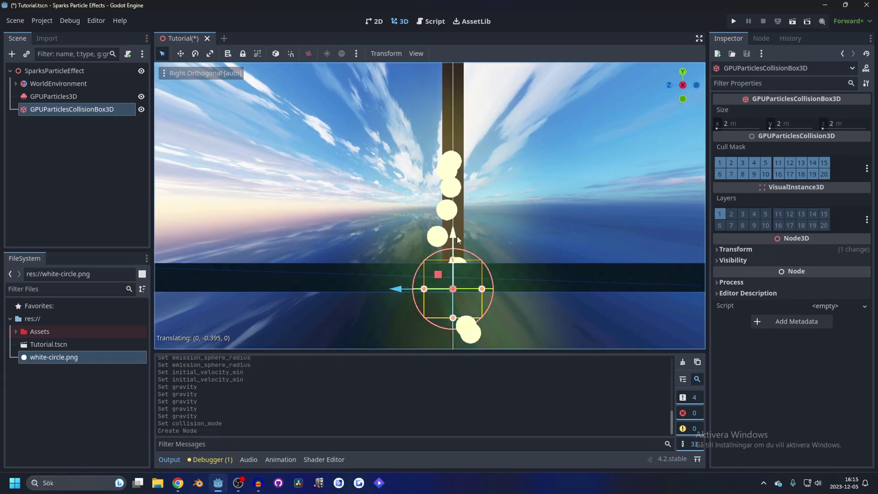
{"action": "middle_click_drag", "start_coordinate": [582, 268], "coordinate": [480, 288]}
{"action": "scroll", "coordinate": [458, 253], "scroll_direction": "down", "scroll_amount": 8}
Step: Stretch the collision box to about 37.6 m along X and 17.9 m along Z
{"action": "left_click_drag", "start_coordinate": [435, 259], "coordinate": [263, 313]}
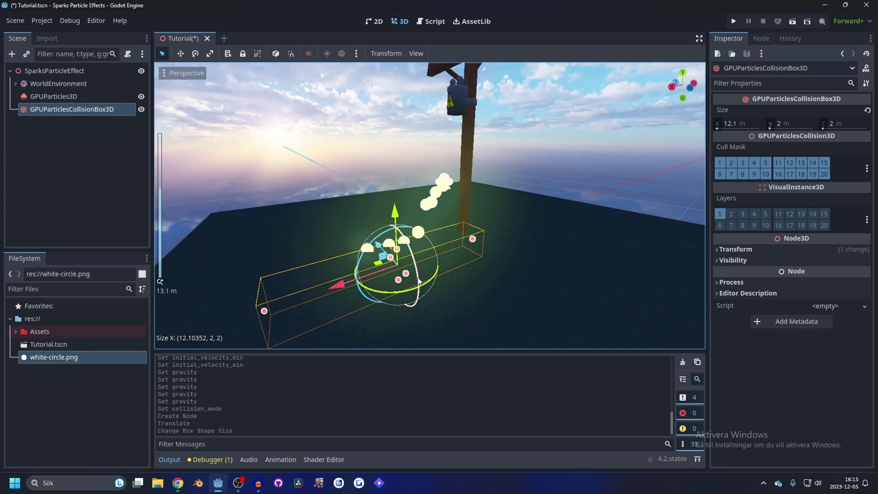
{"action": "left_click_drag", "start_coordinate": [412, 291], "coordinate": [500, 336]}
{"action": "scroll", "coordinate": [402, 268], "scroll_direction": "down", "scroll_amount": 4}
{"action": "middle_click_drag", "start_coordinate": [362, 243], "coordinate": [425, 259]}
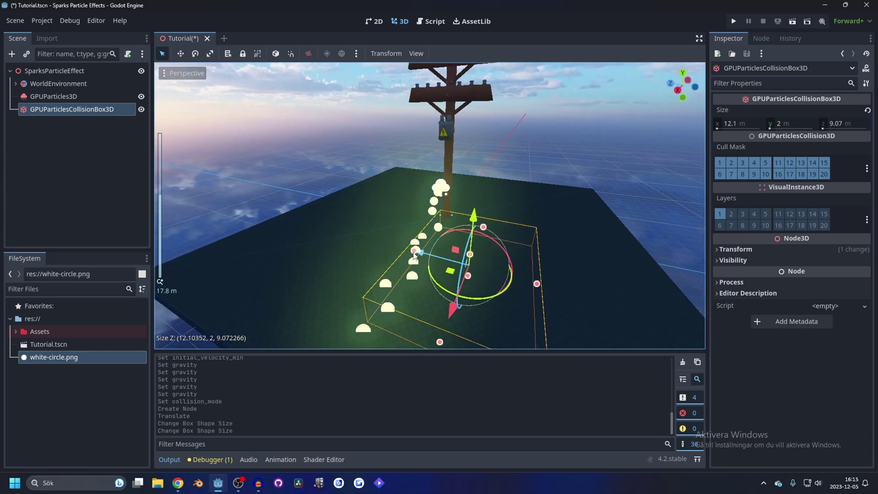
{"action": "left_click_drag", "start_coordinate": [415, 250], "coordinate": [333, 227]}
{"action": "left_click_drag", "start_coordinate": [441, 219], "coordinate": [483, 166]}
{"action": "left_click", "coordinate": [544, 131]}
{"action": "middle_click_drag", "start_coordinate": [580, 153], "coordinate": [453, 138]}
{"action": "scroll", "coordinate": [544, 131], "scroll_direction": "up", "scroll_amount": 12}
Step: Set the spark emitter's collision Bounce to 0.65 so the sparks rebound off the ground
{"action": "left_click", "coordinate": [56, 100]}
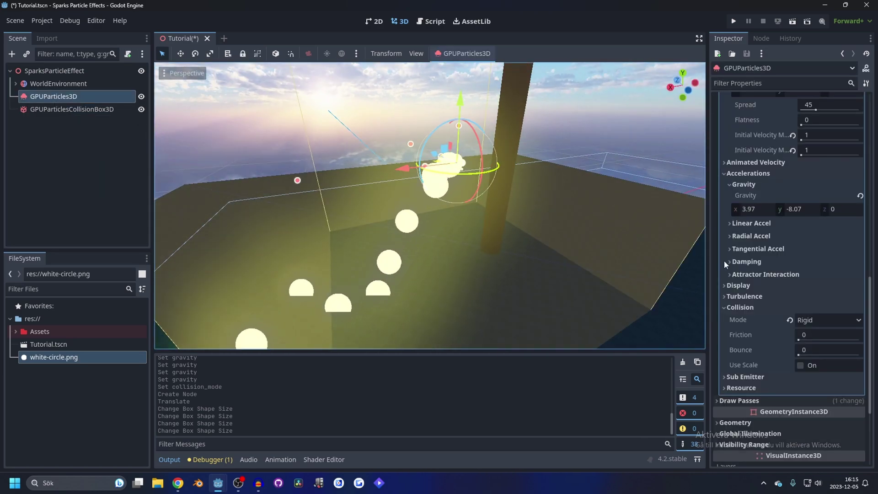
{"action": "left_click_drag", "start_coordinate": [800, 355], "coordinate": [801, 355]}
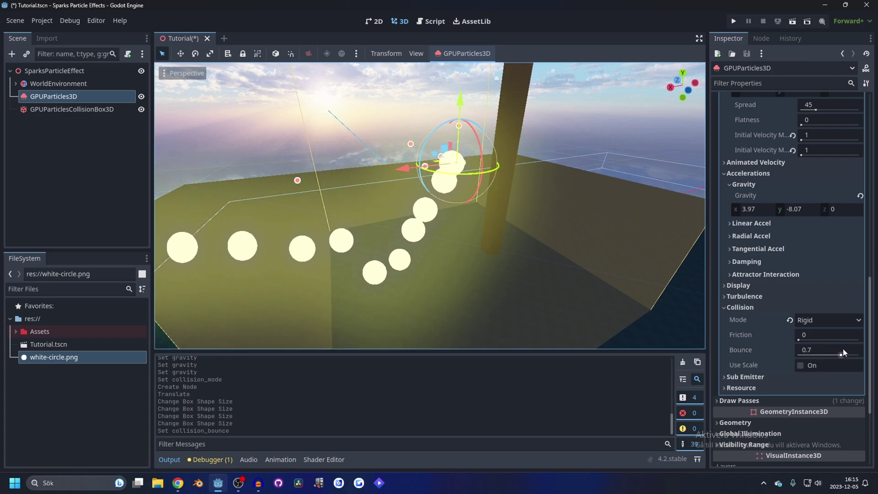
{"action": "left_click_drag", "start_coordinate": [843, 348], "coordinate": [826, 352]}
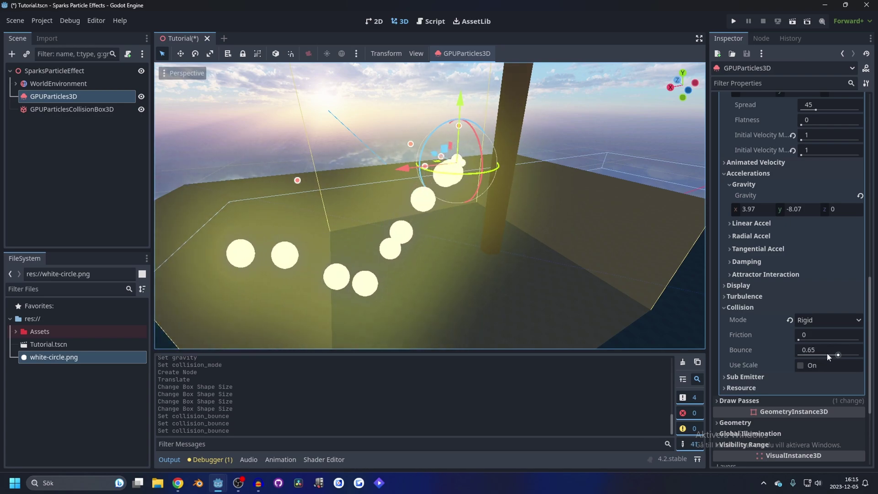
{"action": "scroll", "coordinate": [760, 275], "scroll_direction": "up", "scroll_amount": 2}
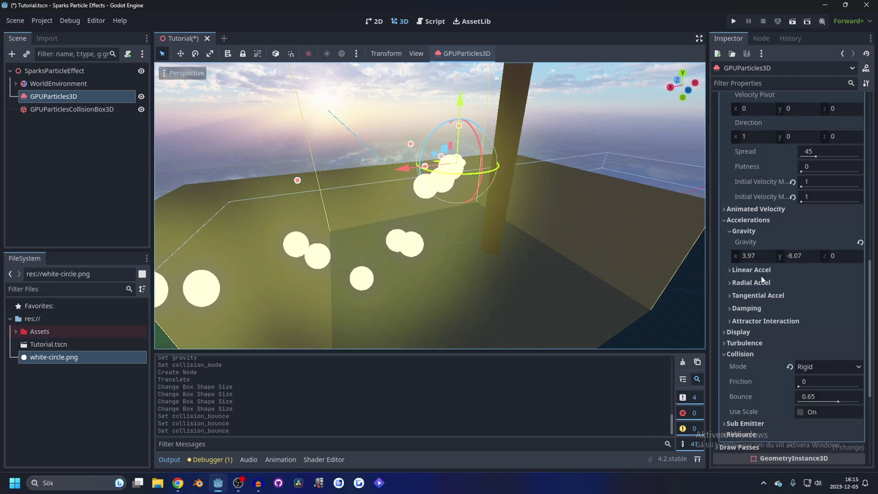
Step: Assign a new CurveTexture to the particles' Display > Scale Curve
{"action": "left_click", "coordinate": [746, 336]}
{"action": "scroll", "coordinate": [742, 335], "scroll_direction": "down", "scroll_amount": 2}
{"action": "left_click", "coordinate": [741, 296]}
{"action": "left_click", "coordinate": [845, 339]}
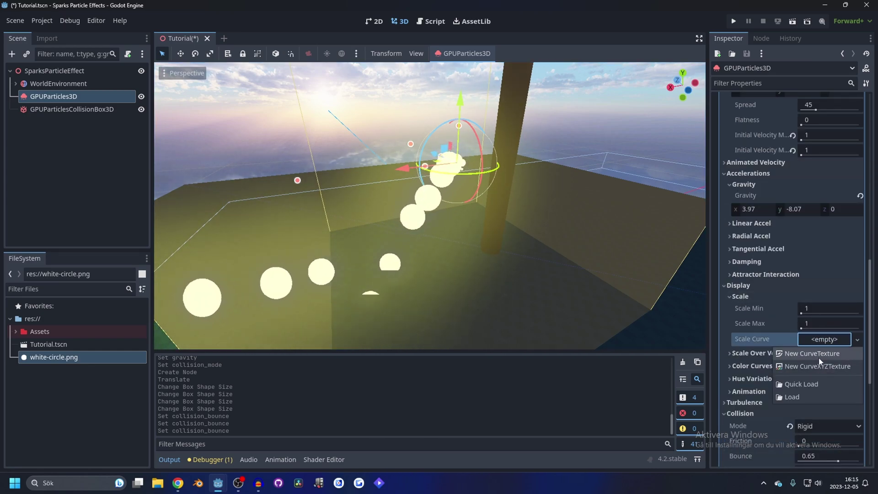
{"action": "left_click", "coordinate": [817, 356]}
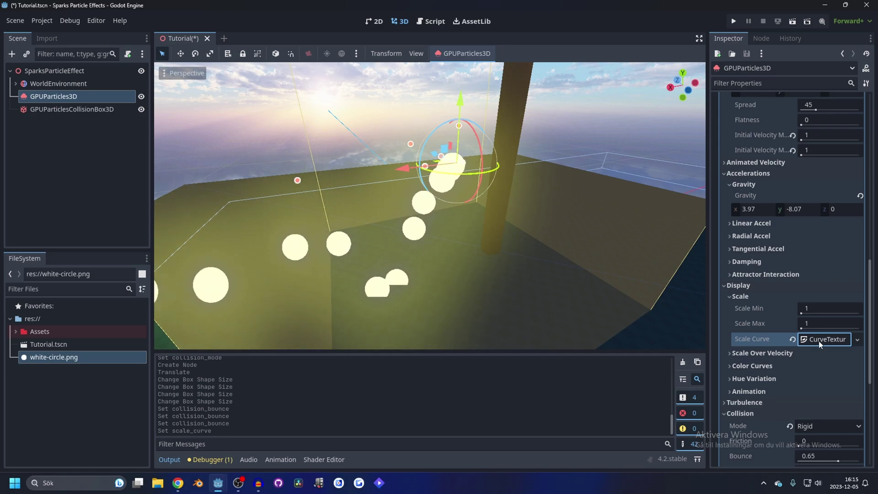
{"action": "left_click", "coordinate": [823, 339]}
Step: Shape the scale curve: lower the start, add a middle bump, move the end to (0.52, 0.15)
{"action": "left_click", "coordinate": [829, 396]}
{"action": "scroll", "coordinate": [761, 357], "scroll_direction": "down", "scroll_amount": 3}
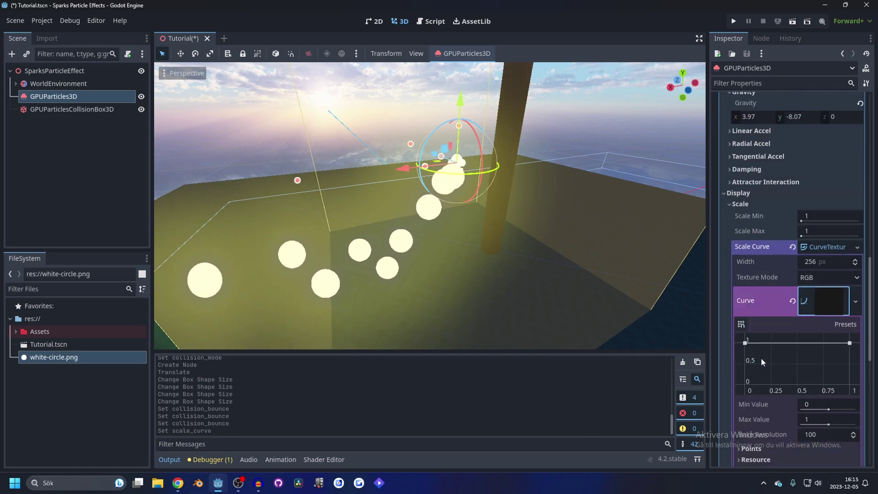
{"action": "left_click_drag", "start_coordinate": [744, 296], "coordinate": [740, 330]}
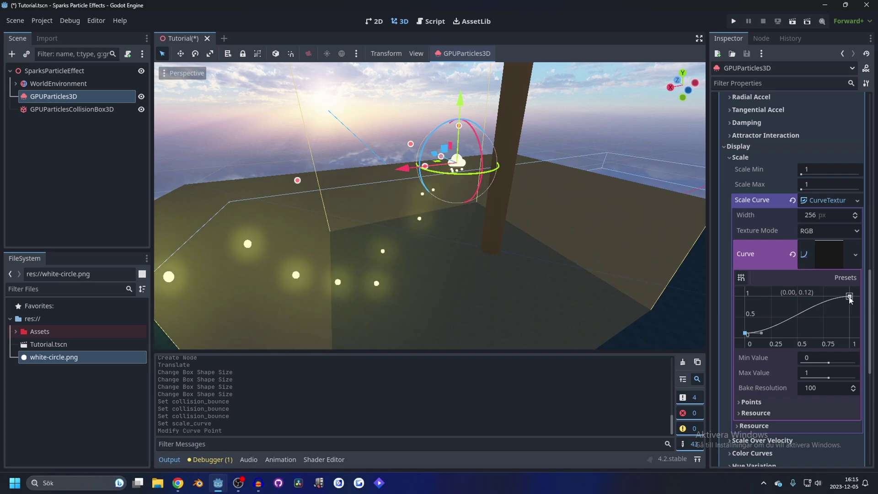
{"action": "left_click_drag", "start_coordinate": [801, 331], "coordinate": [773, 322]}
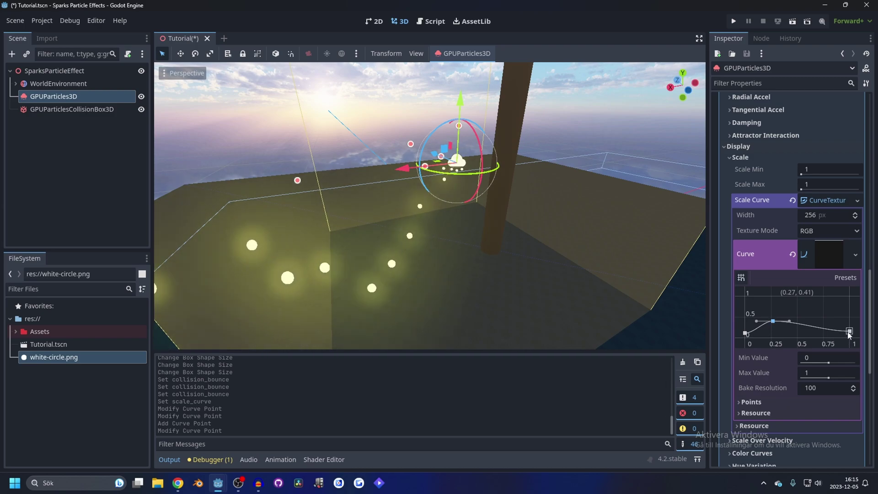
{"action": "left_click_drag", "start_coordinate": [848, 333], "coordinate": [797, 333]}
Step: Lower the ElectricPole along the Y axis
{"action": "scroll", "coordinate": [784, 173], "scroll_direction": "up", "scroll_amount": 10}
{"action": "scroll", "coordinate": [804, 203], "scroll_direction": "down", "scroll_amount": 2}
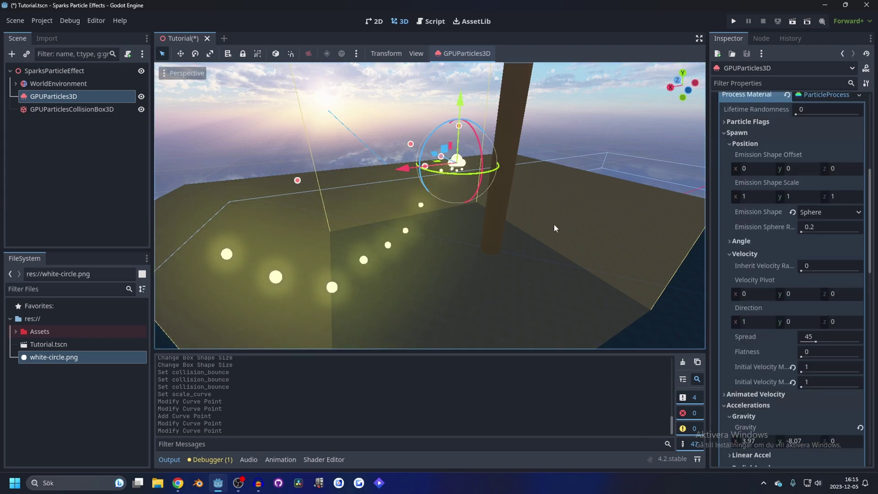
{"action": "scroll", "coordinate": [450, 218], "scroll_direction": "down", "scroll_amount": 2}
{"action": "scroll", "coordinate": [450, 221], "scroll_direction": "down", "scroll_amount": 8}
{"action": "left_click", "coordinate": [463, 94]}
{"action": "scroll", "coordinate": [463, 93], "scroll_direction": "up", "scroll_amount": 6}
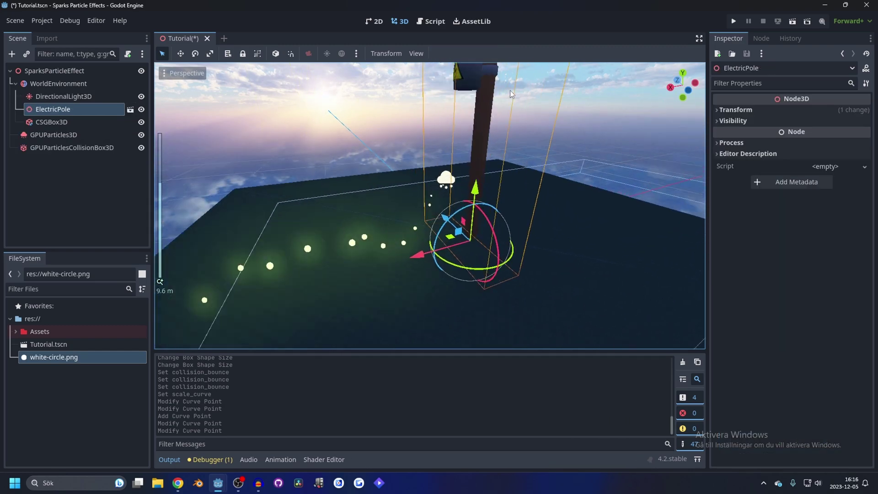
{"action": "scroll", "coordinate": [463, 137], "scroll_direction": "down", "scroll_amount": 4}
{"action": "left_click_drag", "start_coordinate": [463, 186], "coordinate": [477, 245]}
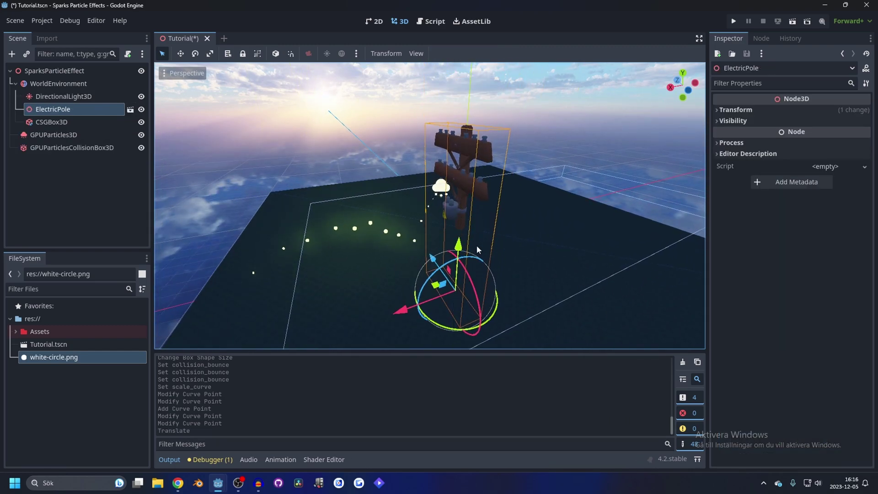
Step: Move the GPUParticles3D emitter down and sideways so it sits on the pole's insulator
{"action": "scroll", "coordinate": [476, 229], "scroll_direction": "up", "scroll_amount": 8}
{"action": "left_click", "coordinate": [53, 134]}
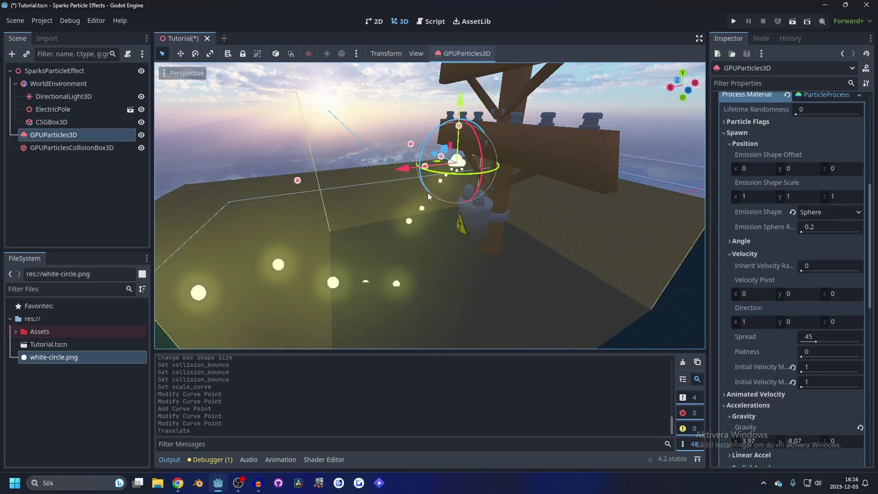
{"action": "scroll", "coordinate": [457, 137], "scroll_direction": "up", "scroll_amount": 4}
{"action": "left_click_drag", "start_coordinate": [472, 83], "coordinate": [491, 137]}
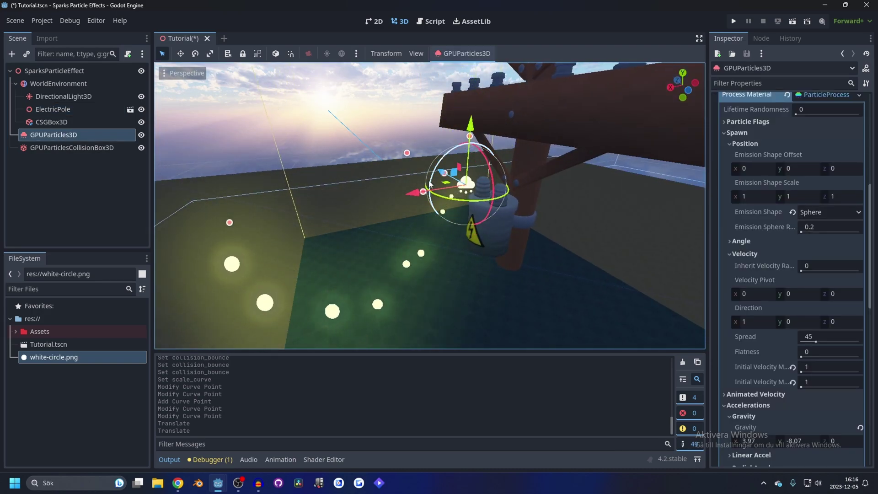
{"action": "left_click_drag", "start_coordinate": [415, 192], "coordinate": [439, 189]}
{"action": "scroll", "coordinate": [548, 188], "scroll_direction": "up", "scroll_amount": 2}
{"action": "middle_click_drag", "start_coordinate": [563, 188], "coordinate": [531, 165]}
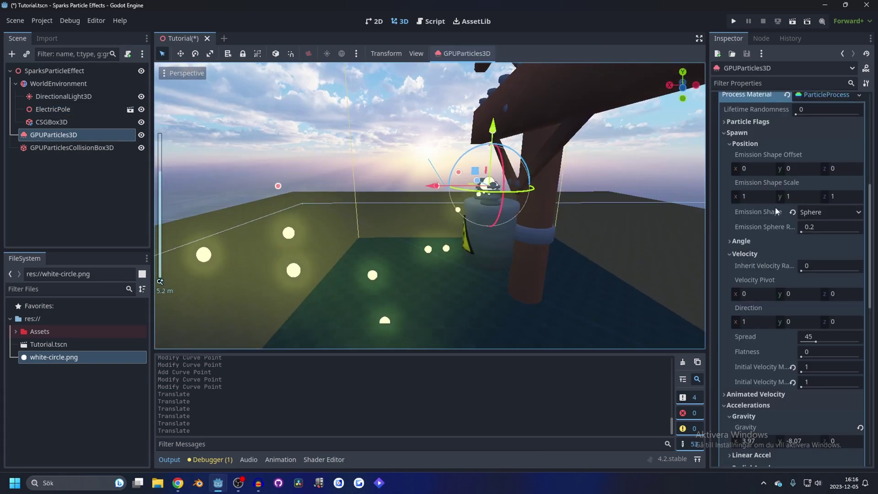
{"action": "scroll", "coordinate": [775, 212], "scroll_direction": "up", "scroll_amount": 6}
Step: Set the sparks' Lifetime to 1 second and reduce the particle Amount to a handful
{"action": "left_click", "coordinate": [812, 180]}
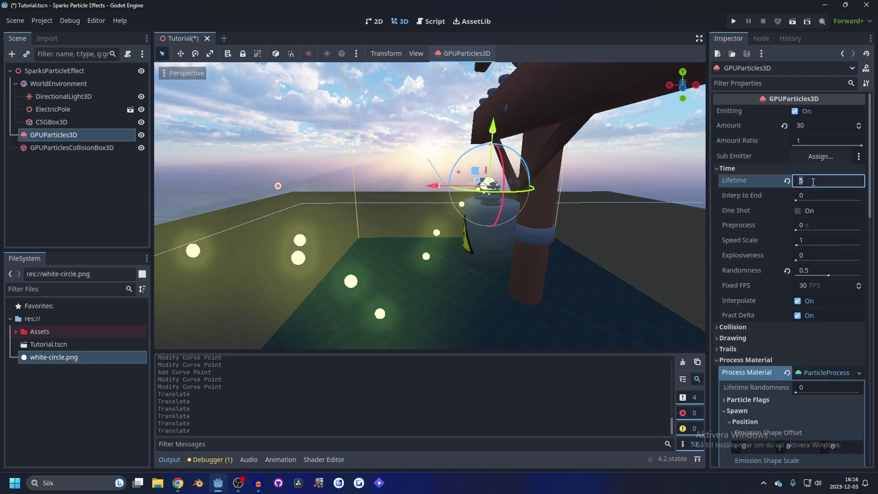
{"action": "left_click", "coordinate": [787, 181]}
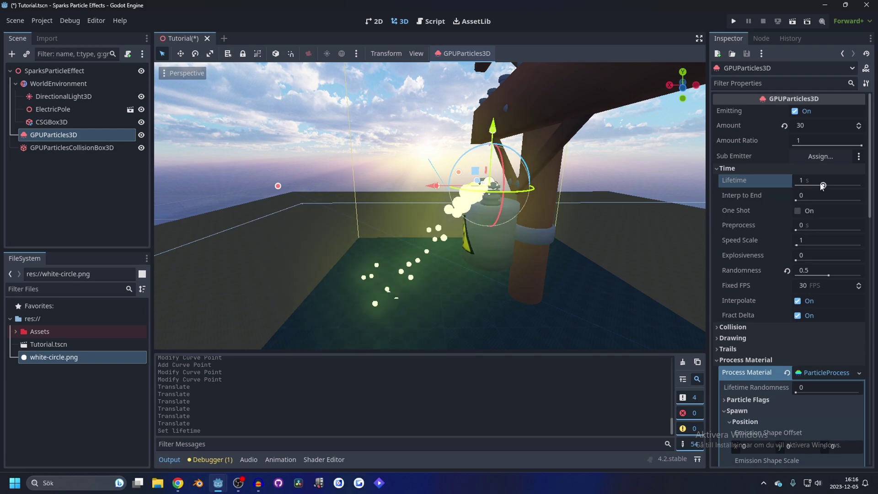
{"action": "left_click", "coordinate": [810, 129]}
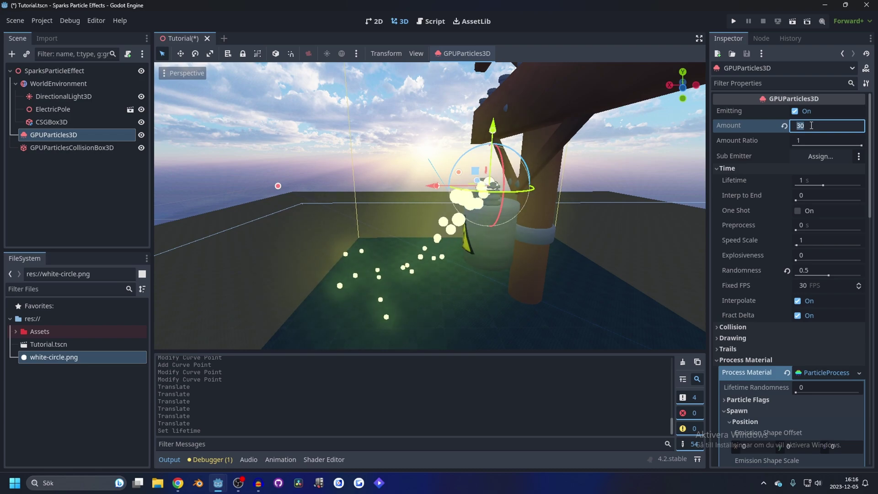
{"action": "type", "text": "1"}
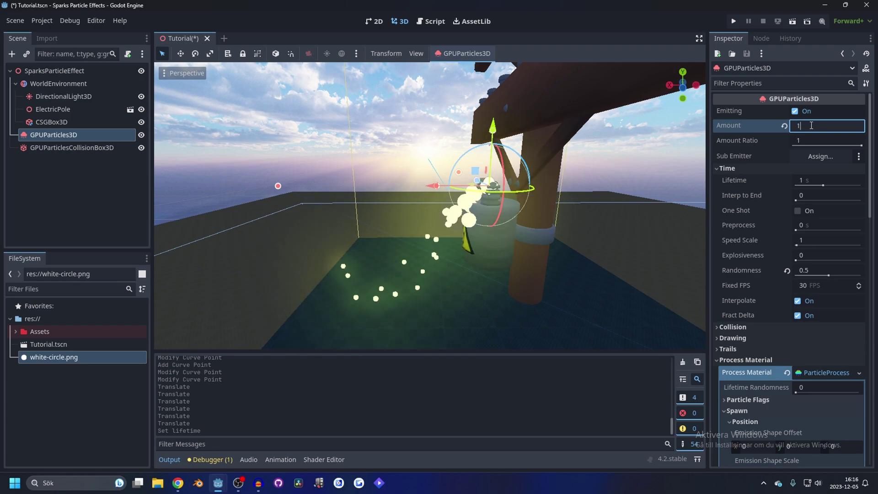
{"action": "type", "text": "0"}
{"action": "key", "text": "Return"}
{"action": "key", "text": "Return"}
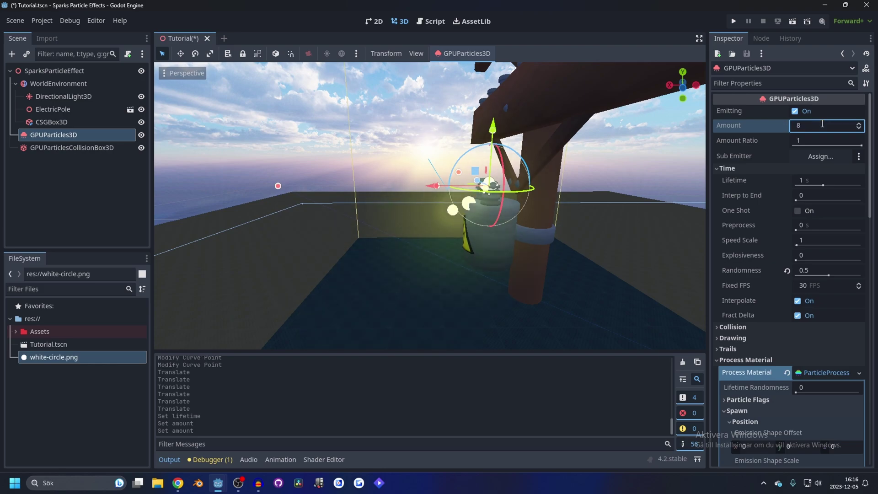
Step: On GPUParticles3D, drag the scale curve's middle points down to a small peak near 0.21
{"action": "scroll", "coordinate": [786, 281], "scroll_direction": "down", "scroll_amount": 6}
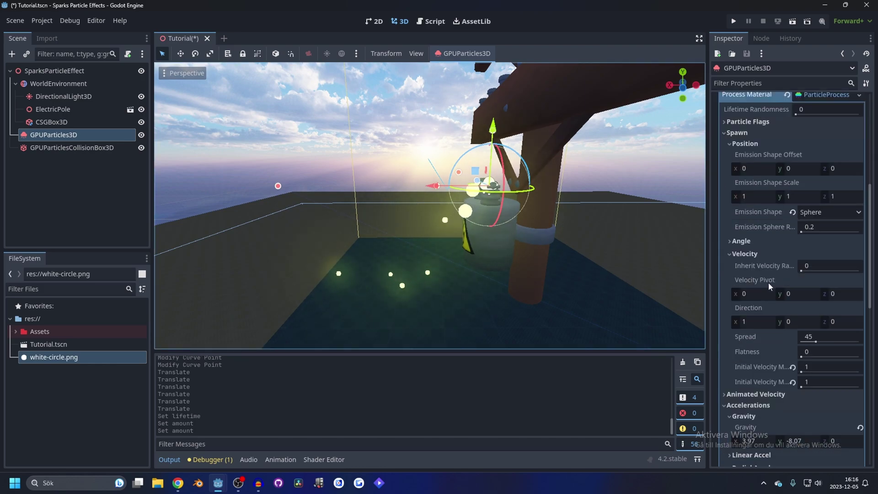
{"action": "left_click", "coordinate": [69, 183]}
{"action": "left_click", "coordinate": [47, 136]}
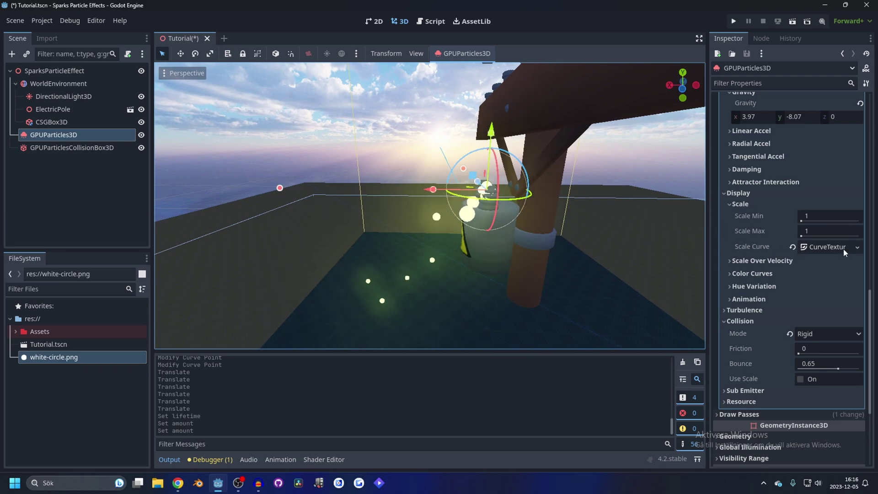
{"action": "left_click", "coordinate": [830, 246]}
{"action": "left_click", "coordinate": [810, 302]}
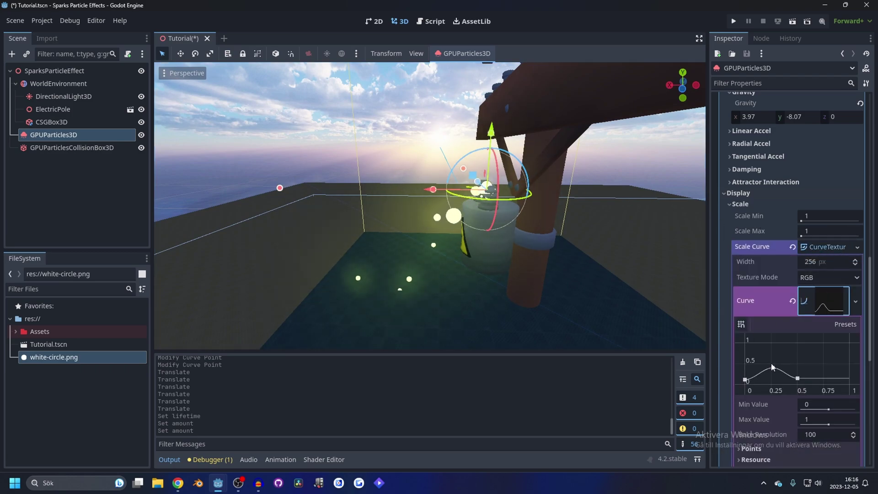
{"action": "left_click_drag", "start_coordinate": [771, 367], "coordinate": [772, 378]}
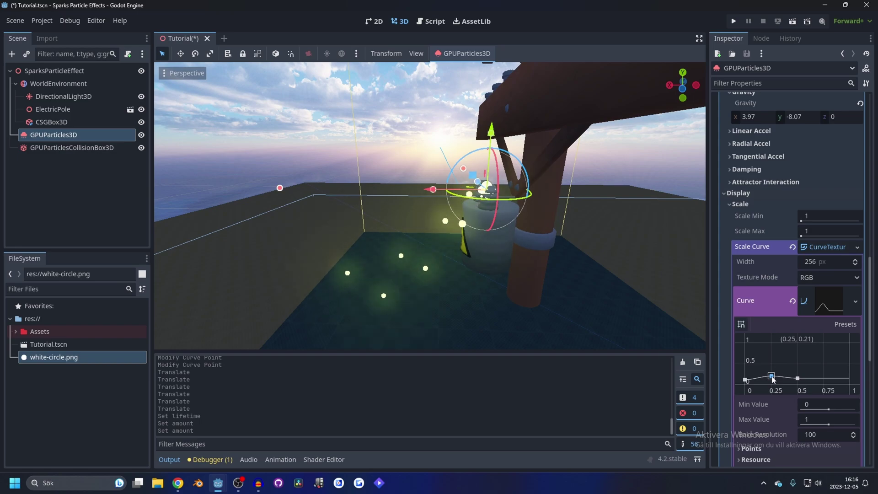
{"action": "left_click_drag", "start_coordinate": [797, 378], "coordinate": [773, 383]}
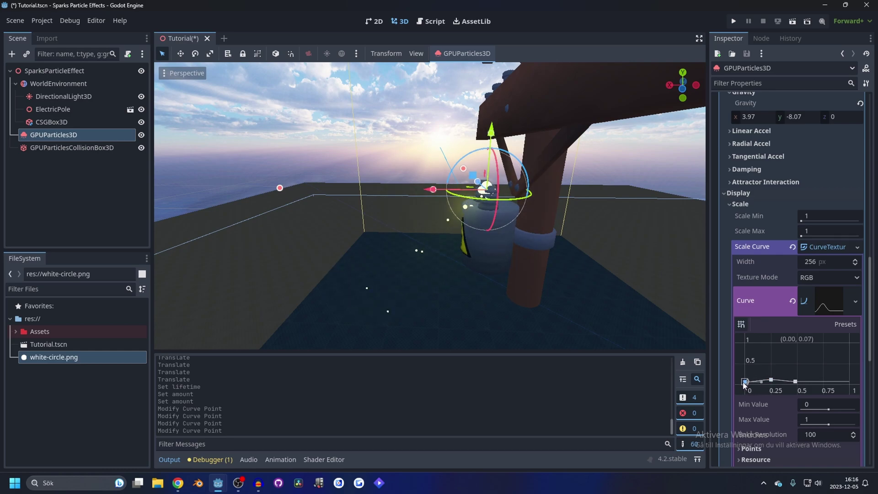
{"action": "left_click", "coordinate": [46, 154]}
{"action": "scroll", "coordinate": [539, 213], "scroll_direction": "up", "scroll_amount": 5}
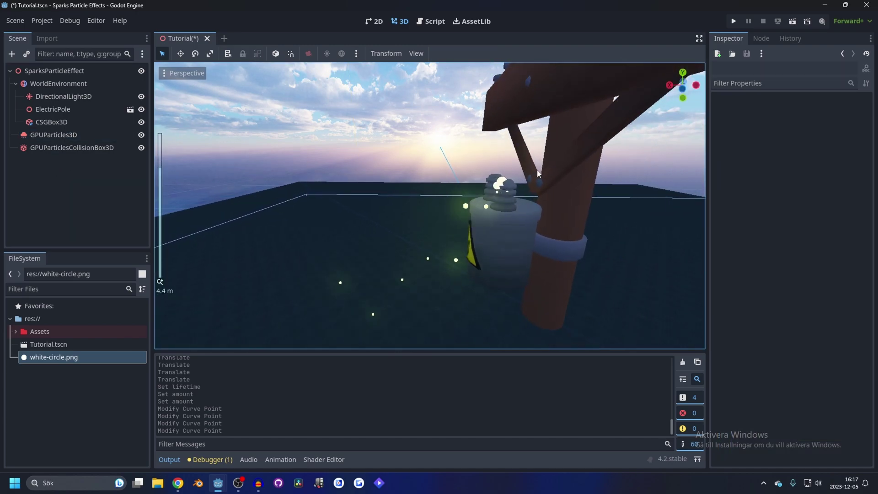
{"action": "scroll", "coordinate": [515, 184], "scroll_direction": "down", "scroll_amount": 2}
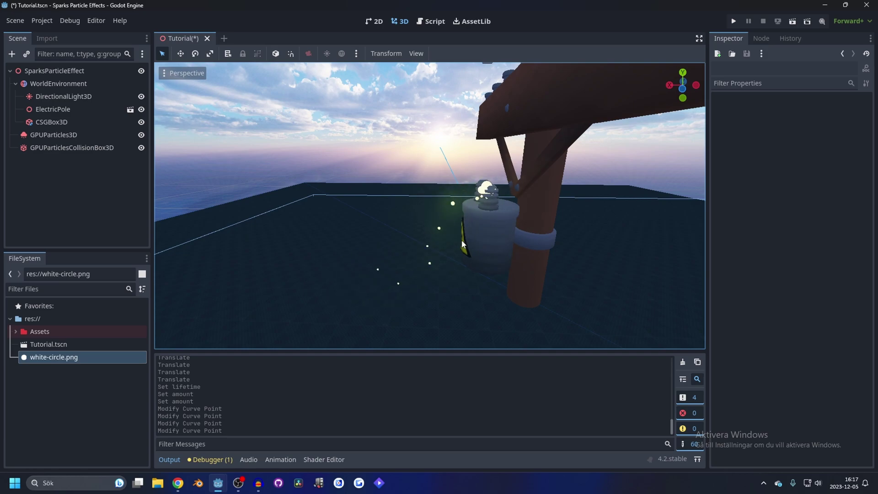
{"action": "left_click", "coordinate": [59, 135]}
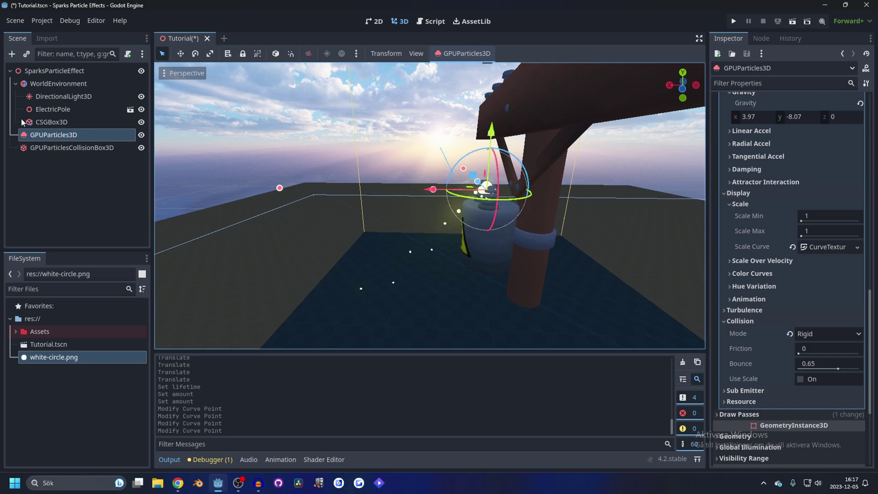
Step: Duplicate the spark emitter as GPUParticles3D2 and raise its Explosiveness to about 0.77
{"action": "key", "text": "ctrl+d"}
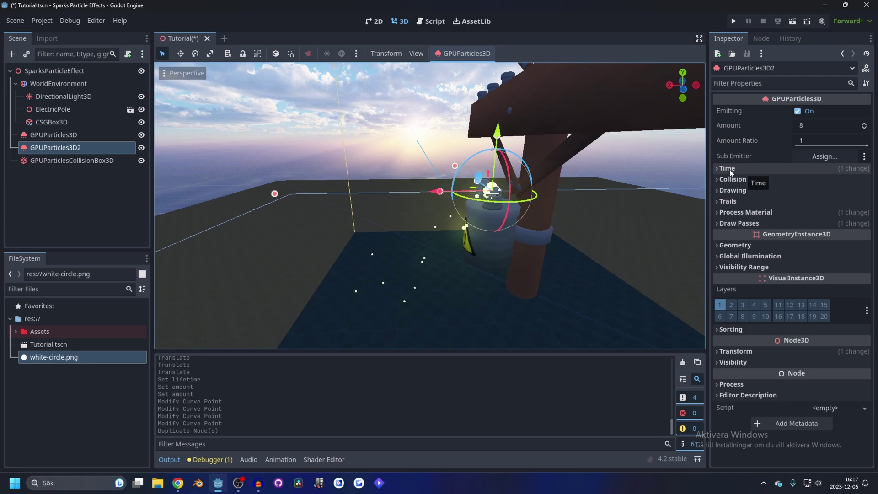
{"action": "left_click", "coordinate": [737, 169]}
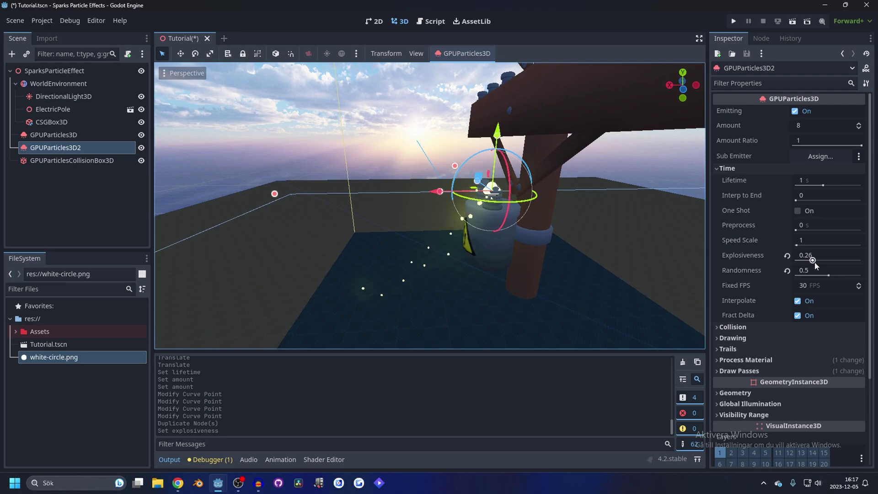
{"action": "left_click_drag", "start_coordinate": [840, 267], "coordinate": [845, 267]}
{"action": "scroll", "coordinate": [617, 213], "scroll_direction": "up", "scroll_amount": 3}
{"action": "middle_click_drag", "start_coordinate": [613, 211], "coordinate": [608, 200]}
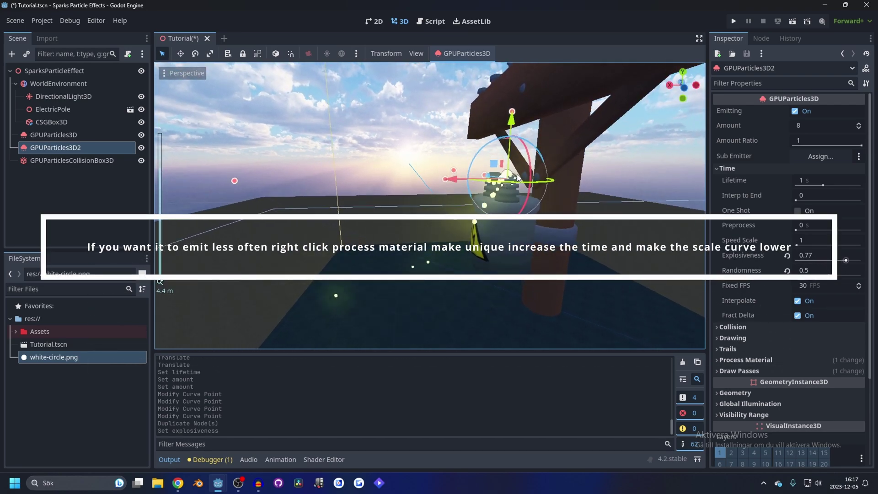
{"action": "left_click", "coordinate": [373, 125]}
{"action": "scroll", "coordinate": [536, 199], "scroll_direction": "up", "scroll_amount": 2}
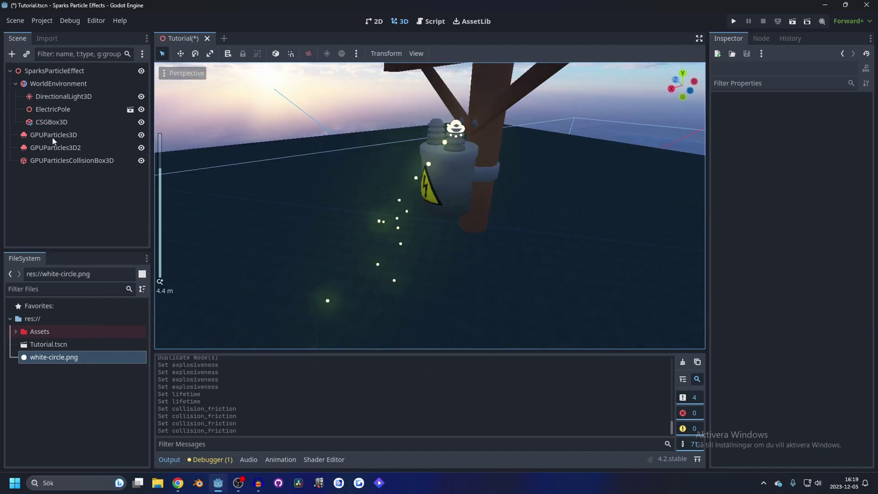
Step: Set the original GPUParticles3D's collision Friction to 0.52
{"action": "left_click", "coordinate": [47, 135]}
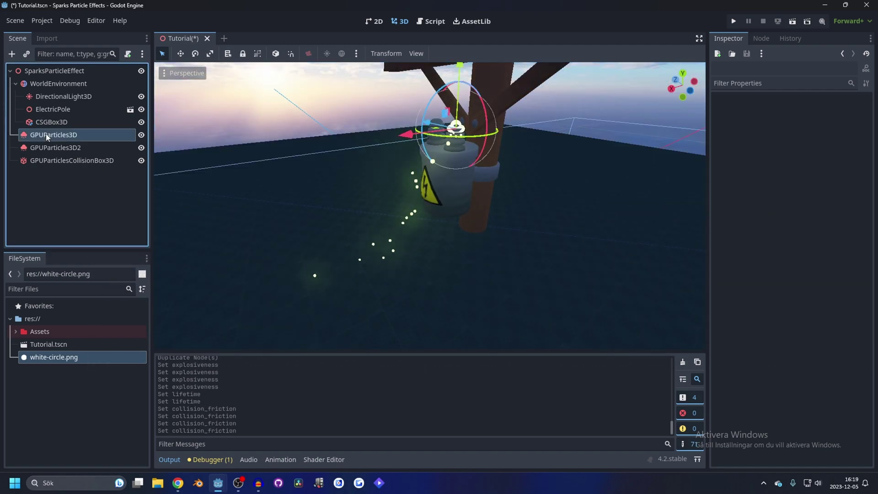
{"action": "scroll", "coordinate": [379, 214], "scroll_direction": "up", "scroll_amount": 4}
{"action": "middle_click_drag", "start_coordinate": [382, 212], "coordinate": [355, 199]}
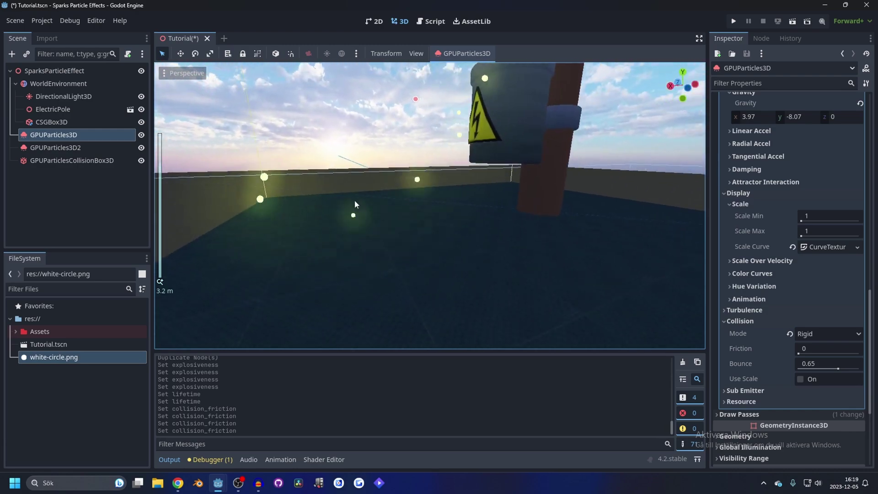
{"action": "left_click", "coordinate": [799, 353]}
{"action": "left_click_drag", "start_coordinate": [802, 355], "coordinate": [832, 355]}
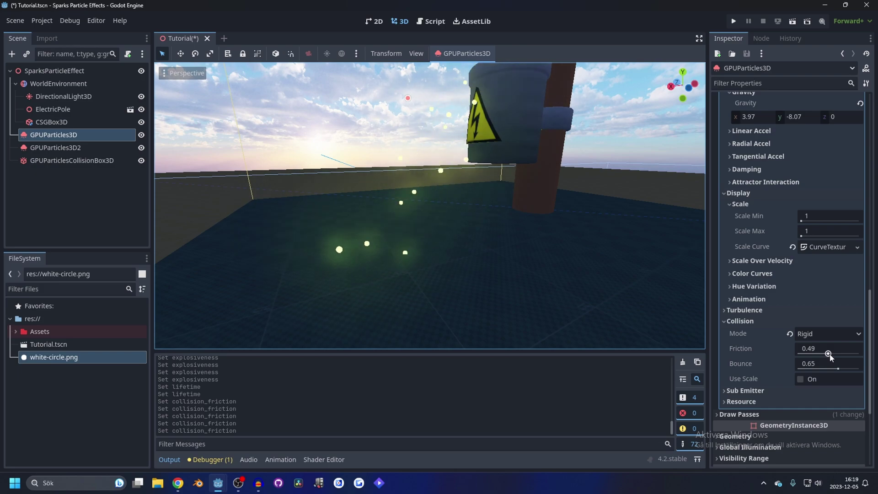
Step: Select GPUParticles3D2 and review its Collision settings
{"action": "left_click", "coordinate": [55, 147]}
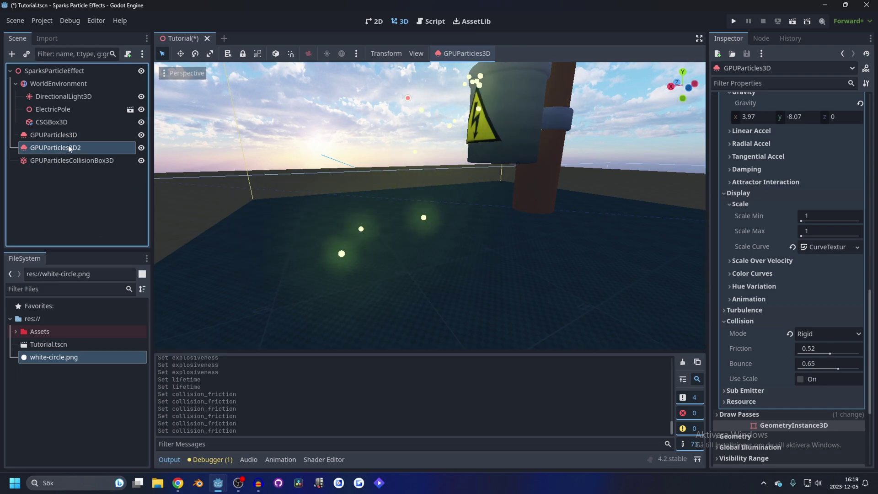
{"action": "scroll", "coordinate": [800, 337], "scroll_direction": "down", "scroll_amount": 10}
{"action": "scroll", "coordinate": [752, 324], "scroll_direction": "down", "scroll_amount": 6}
{"action": "scroll", "coordinate": [753, 324], "scroll_direction": "up", "scroll_amount": 3}
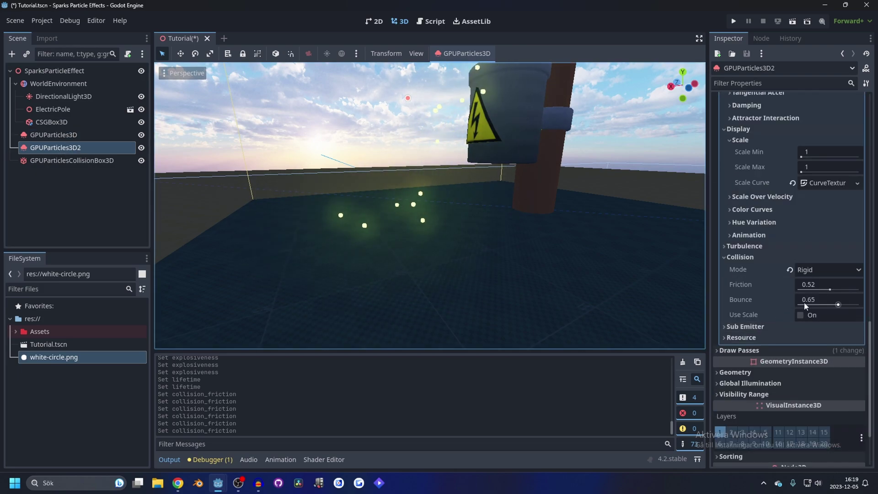
{"action": "scroll", "coordinate": [562, 137], "scroll_direction": "down", "scroll_amount": 5}
{"action": "left_click", "coordinate": [571, 117]}
{"action": "scroll", "coordinate": [554, 108], "scroll_direction": "up", "scroll_amount": 12}
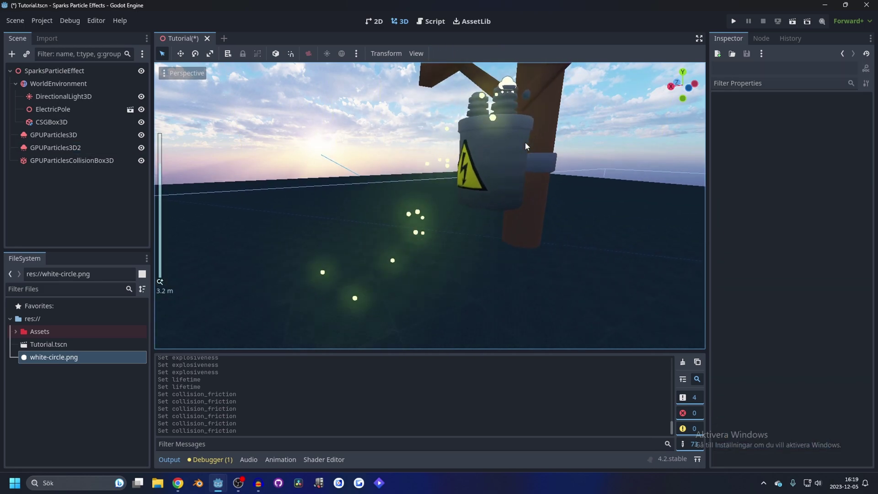
{"action": "middle_click_drag", "start_coordinate": [525, 142], "coordinate": [451, 173]}
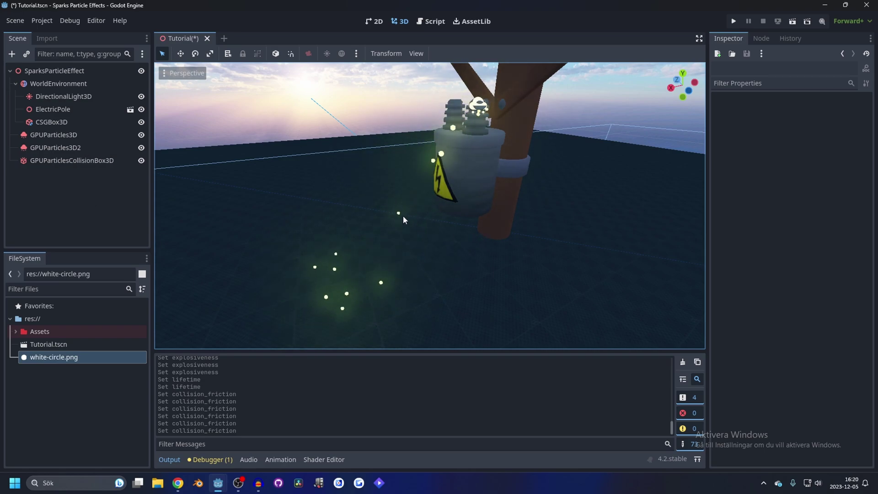
{"action": "mouse_move", "coordinate": [402, 215]}
{"action": "middle_mouse_down"}
{"action": "mouse_move", "coordinate": [481, 191]}
{"action": "mouse_move", "coordinate": [336, 204]}
{"action": "mouse_move", "coordinate": [443, 199]}
{"action": "mouse_move", "coordinate": [392, 208]}
{"action": "middle_mouse_up"}
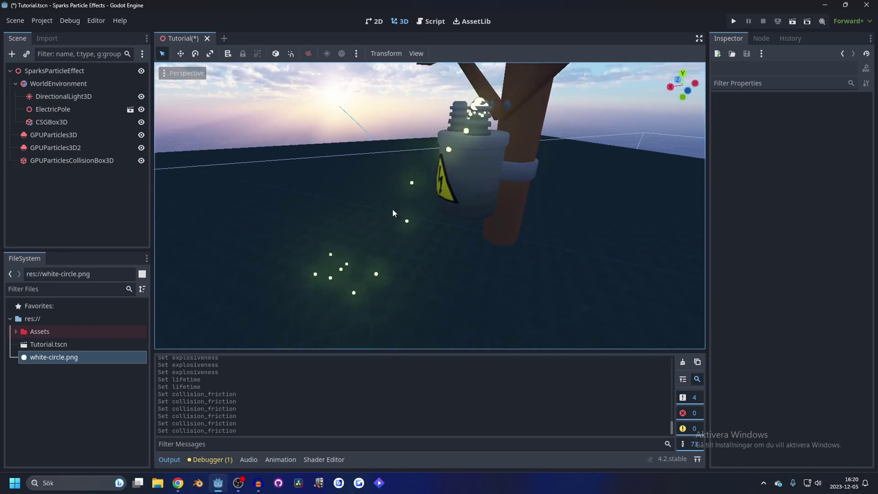
{"action": "scroll", "coordinate": [392, 208], "scroll_direction": "down", "scroll_amount": 2}
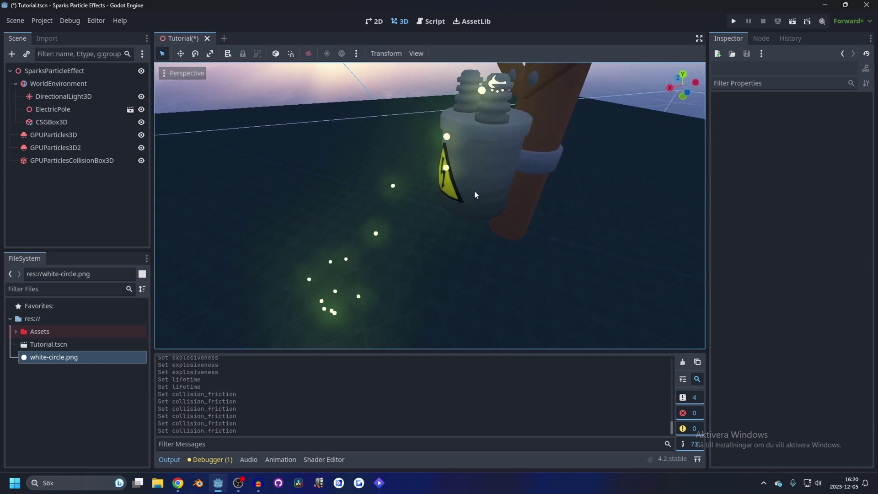